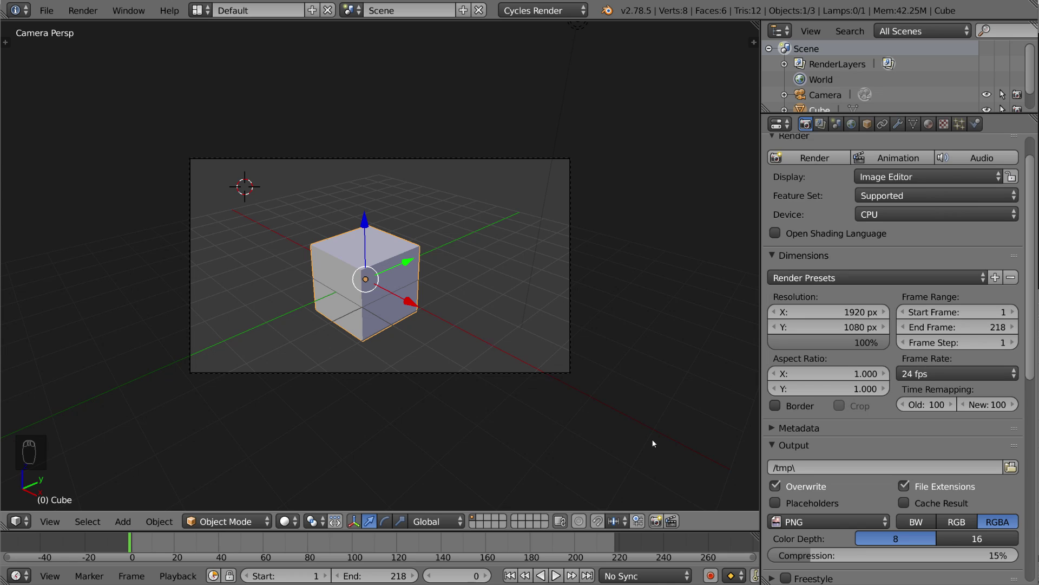
Set the render resolution width to 1920 px
{"action": "left_click", "coordinate": [799, 427]}
{"action": "left_click", "coordinate": [800, 427]}
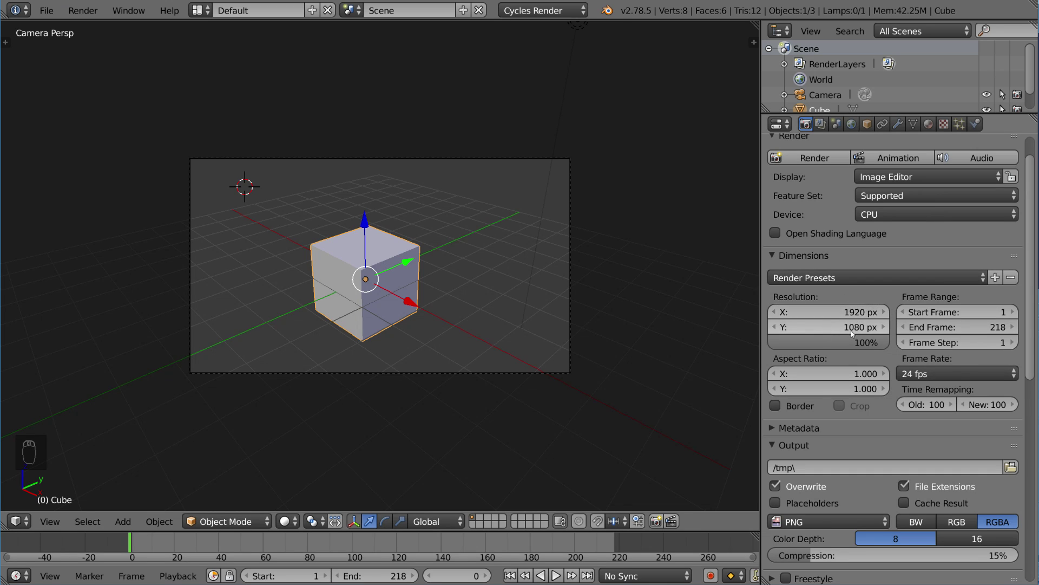
{"action": "mouse_move", "coordinate": [836, 313]}
{"action": "left_mouse_down"}
{"action": "mouse_move", "coordinate": [886, 313]}
{"action": "mouse_move", "coordinate": [570, 260]}
{"action": "left_mouse_up"}
{"action": "middle_click_drag", "start_coordinate": [570, 260], "coordinate": [535, 277]}
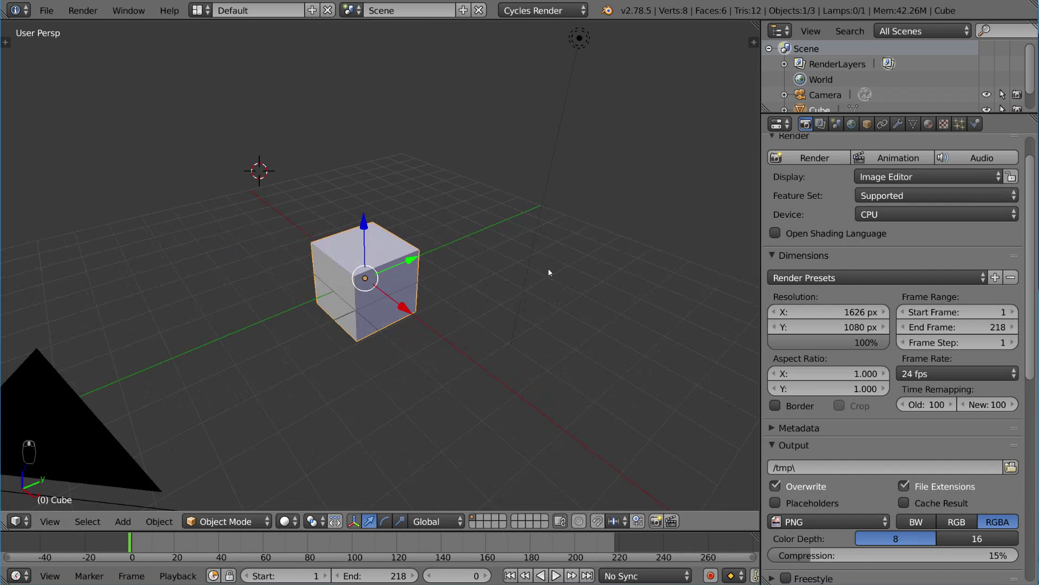
{"action": "key", "text": "KP_0"}
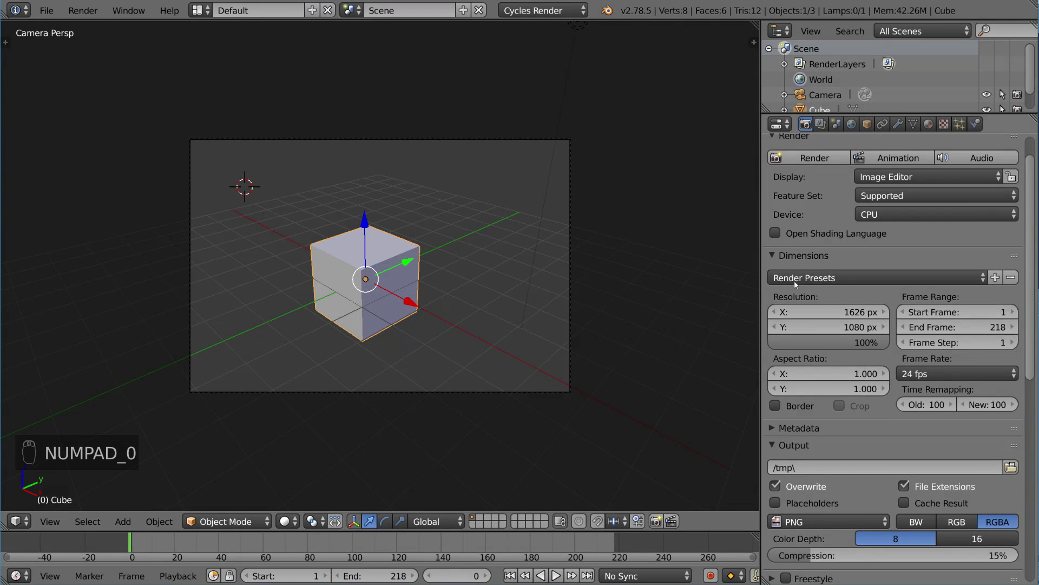
{"action": "left_click_drag", "start_coordinate": [845, 312], "coordinate": [999, 312]}
{"action": "mouse_move", "coordinate": [828, 312]}
{"action": "left_mouse_down"}
{"action": "mouse_move", "coordinate": [861, 312]}
{"action": "mouse_move", "coordinate": [840, 315]}
{"action": "left_mouse_up"}
{"action": "left_click", "coordinate": [840, 314]}
{"action": "type", "text": "1920"}
{"action": "key", "text": "Return"}
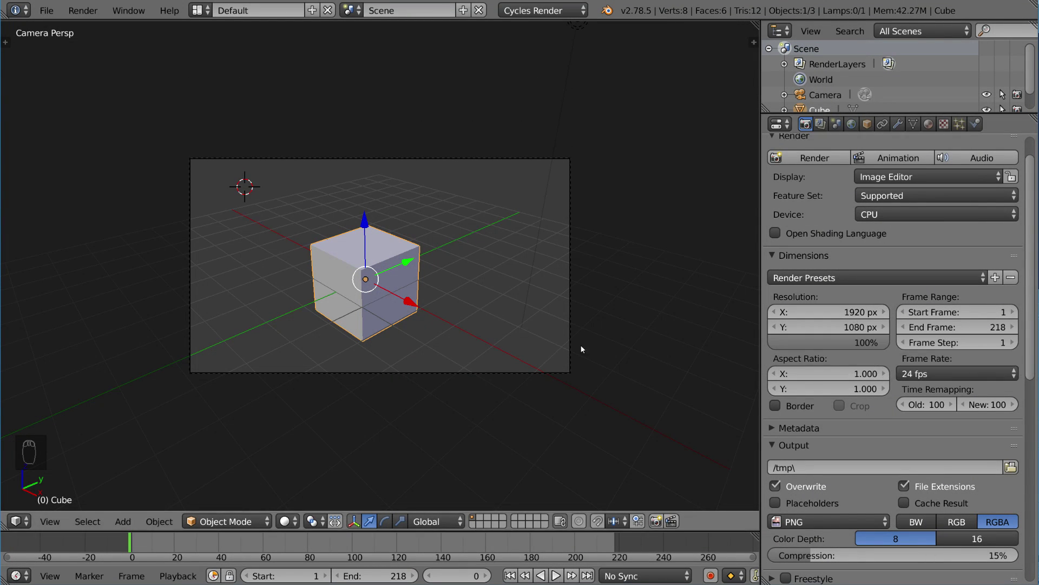
Set the render height to 1080 px and the resolution scale to 50%
{"action": "left_click_drag", "start_coordinate": [828, 326], "coordinate": [869, 326]}
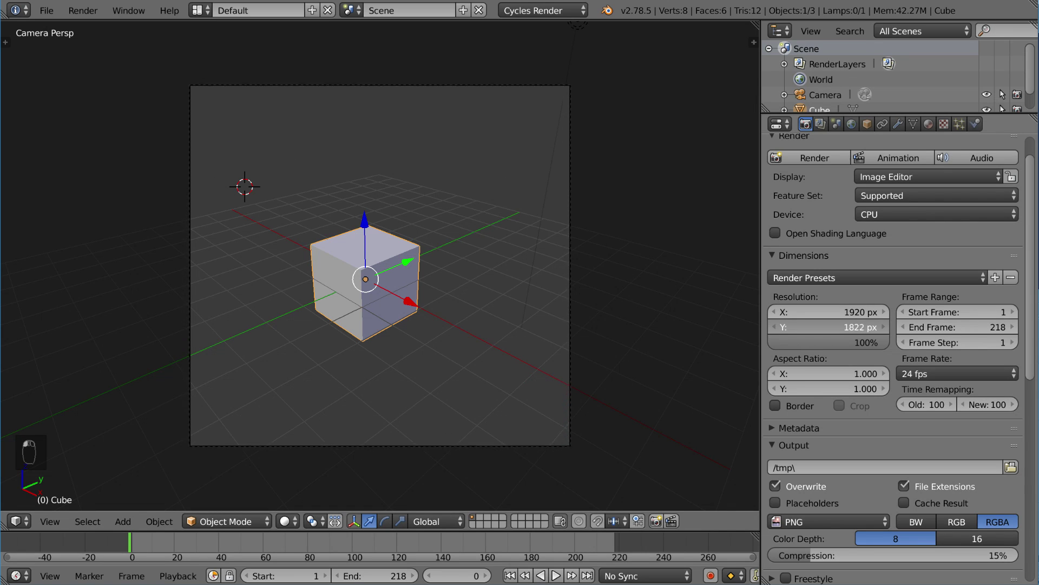
{"action": "left_click", "coordinate": [826, 326]}
{"action": "type", "text": "1080"}
{"action": "key", "text": "Return"}
{"action": "mouse_move", "coordinate": [843, 342]}
{"action": "left_mouse_down"}
{"action": "mouse_move", "coordinate": [812, 341]}
{"action": "mouse_move", "coordinate": [847, 343]}
{"action": "left_mouse_up"}
{"action": "left_click", "coordinate": [846, 342]}
{"action": "type", "text": "64"}
{"action": "key", "text": "Escape"}
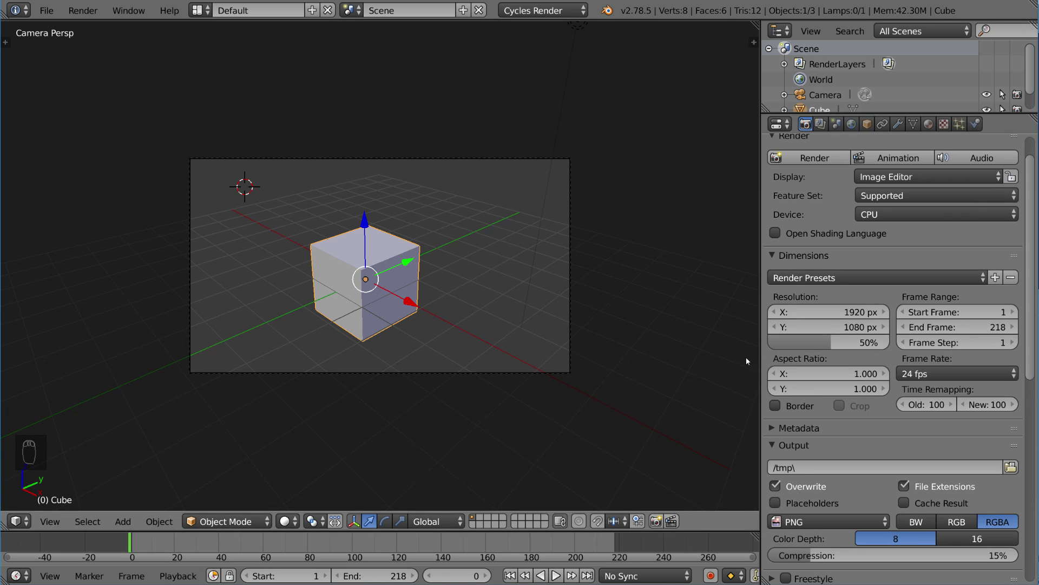
Raise the resolution scale slider from 50% to 100%
{"action": "left_click_drag", "start_coordinate": [791, 343], "coordinate": [861, 342]}
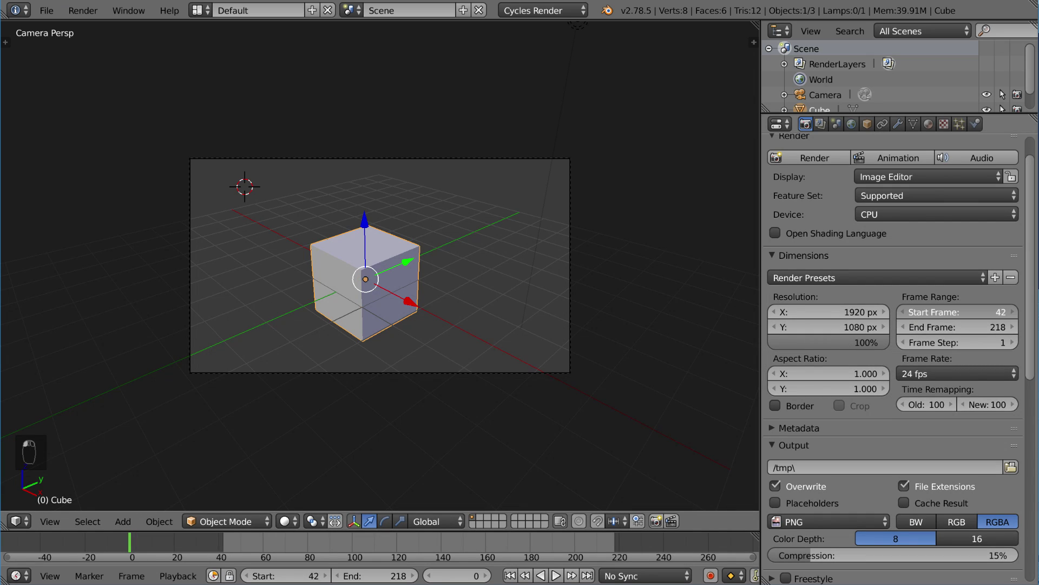
Keep the start frame at 1 and set the end frame to 232
{"action": "left_click_drag", "start_coordinate": [965, 312], "coordinate": [964, 312]}
{"action": "type", "text": "1"}
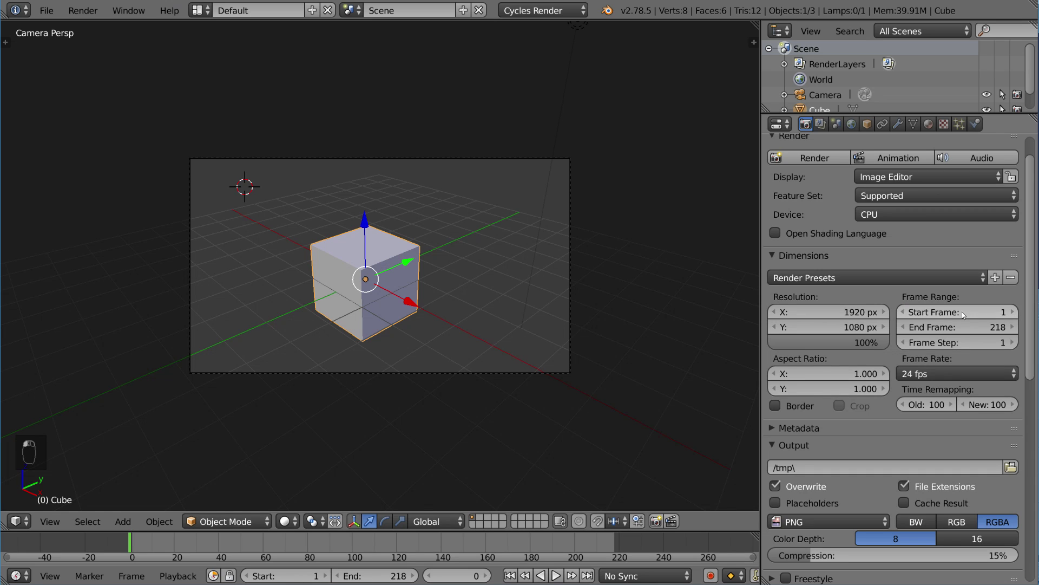
{"action": "left_click", "coordinate": [959, 326]}
{"action": "type", "text": "250"}
{"action": "key", "text": "Return"}
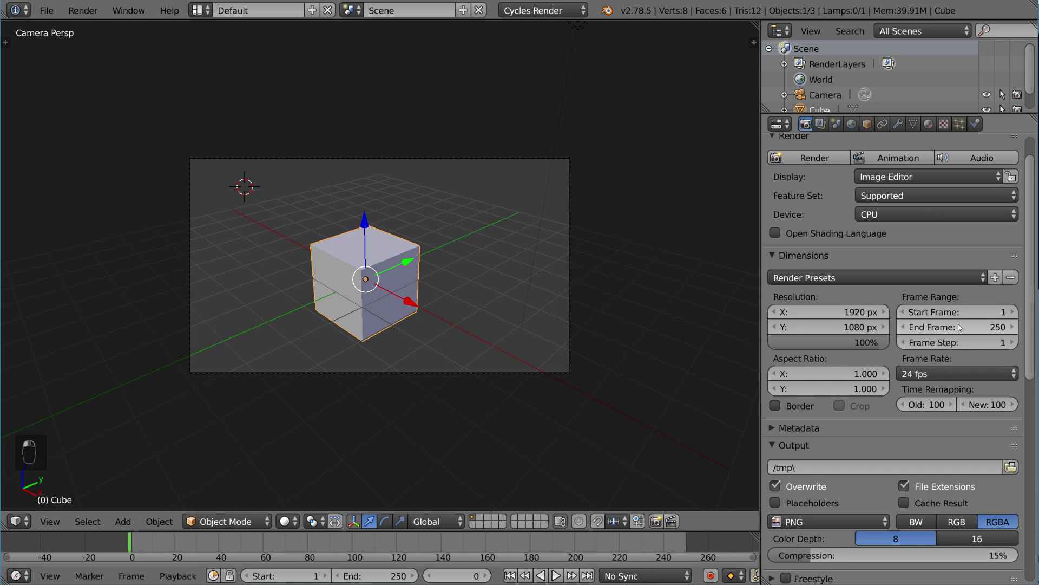
{"action": "mouse_move", "coordinate": [958, 325]}
{"action": "left_mouse_down"}
{"action": "mouse_move", "coordinate": [893, 325]}
{"action": "mouse_move", "coordinate": [942, 324]}
{"action": "mouse_move", "coordinate": [1015, 355]}
{"action": "left_mouse_up"}
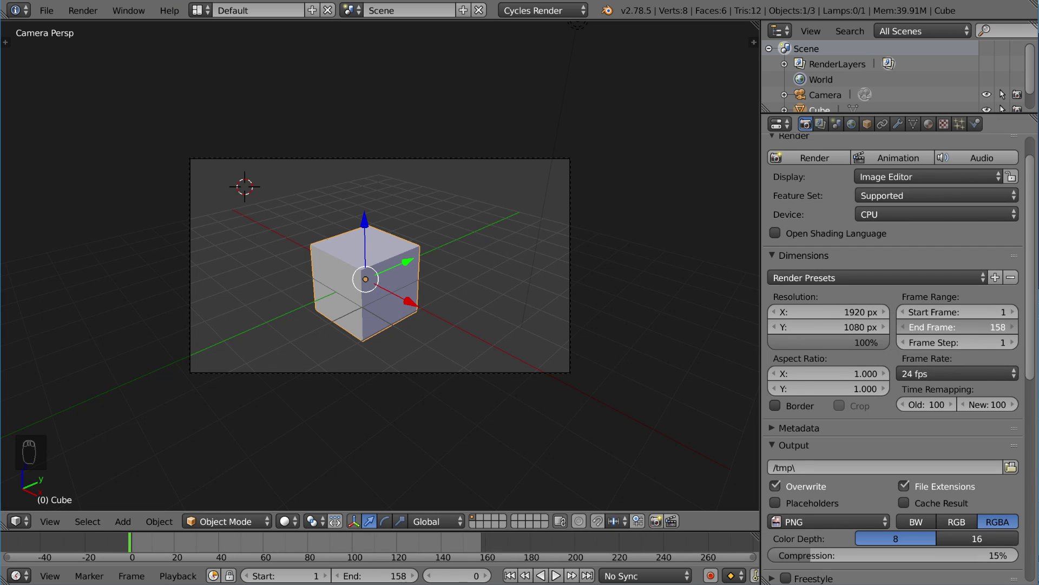
Step the frame step up to 4, then set it back to 1
{"action": "left_click", "coordinate": [1013, 342]}
{"action": "left_click", "coordinate": [1013, 342]}
{"action": "left_click", "coordinate": [1013, 342]}
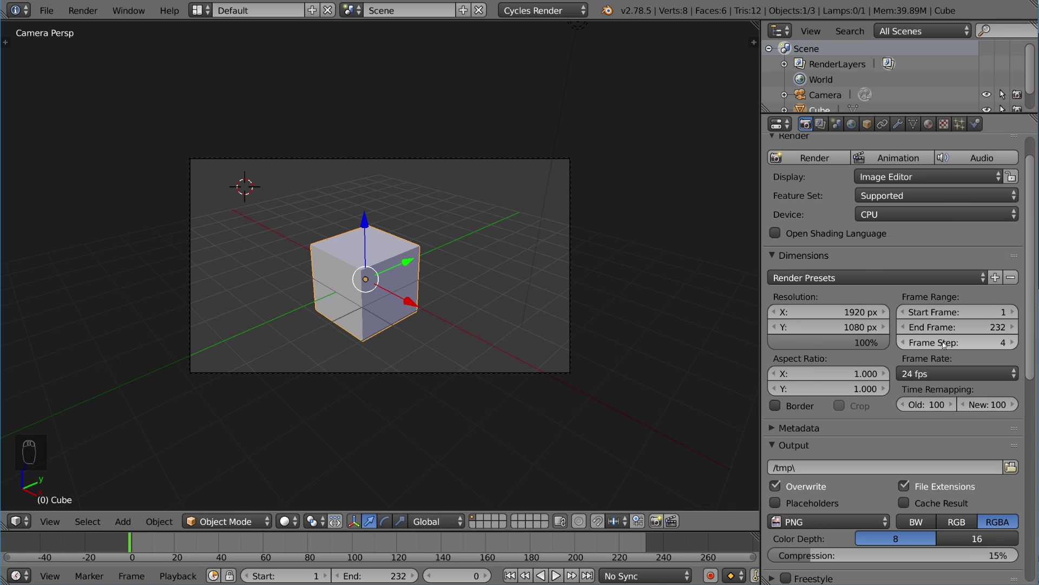
{"action": "left_click_drag", "start_coordinate": [934, 347], "coordinate": [904, 344]}
{"action": "left_click", "coordinate": [949, 372]}
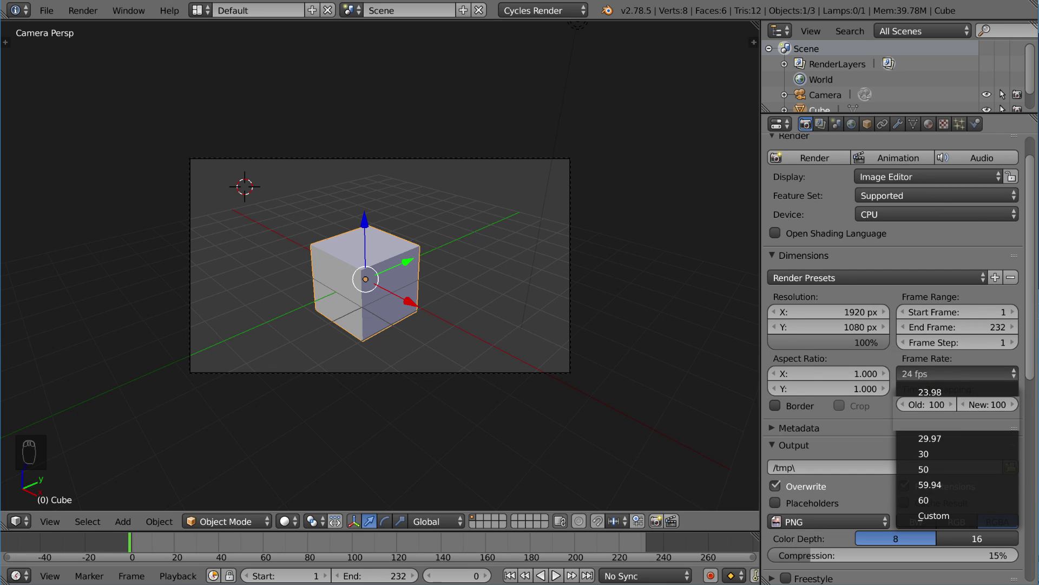
{"action": "left_click", "coordinate": [952, 509]}
{"action": "left_click", "coordinate": [966, 372]}
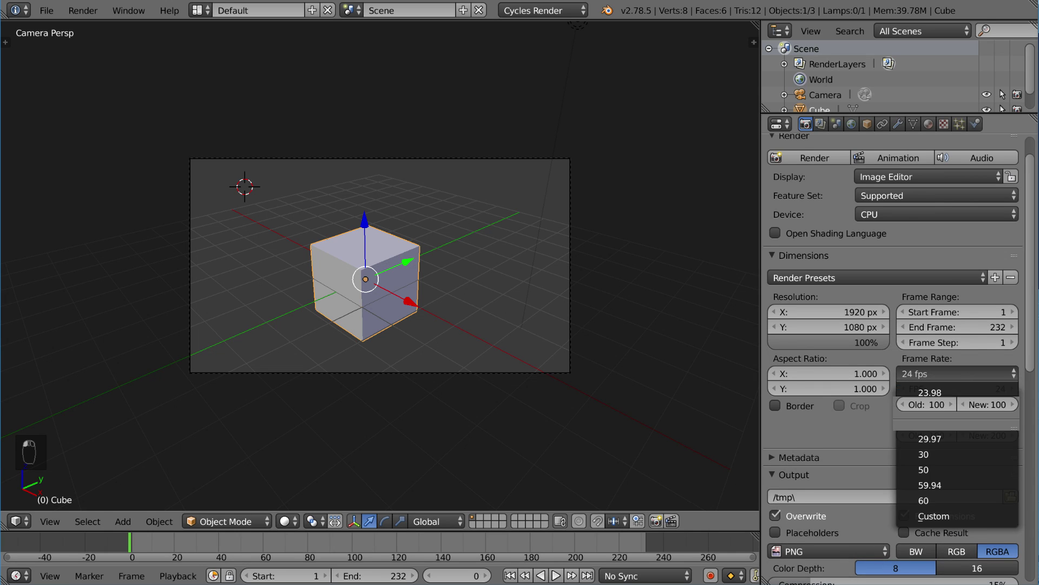
{"action": "left_click", "coordinate": [933, 408]}
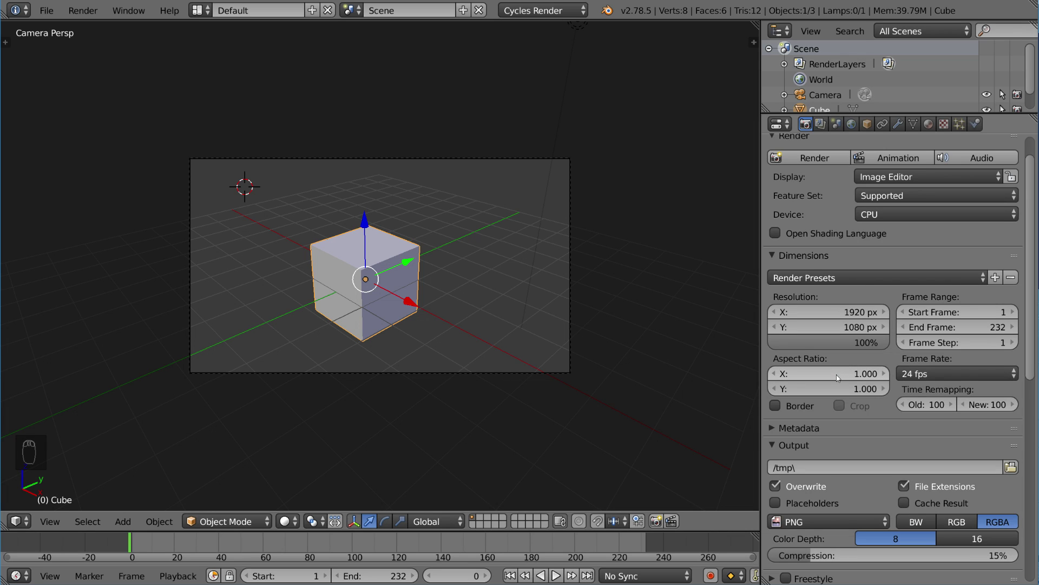
{"action": "left_click", "coordinate": [837, 374]}
{"action": "type", "text": "1.9"}
{"action": "key", "text": "Return"}
{"action": "mouse_move", "coordinate": [838, 373]}
{"action": "left_mouse_down"}
{"action": "mouse_move", "coordinate": [804, 374]}
{"action": "mouse_move", "coordinate": [837, 373]}
{"action": "left_mouse_up"}
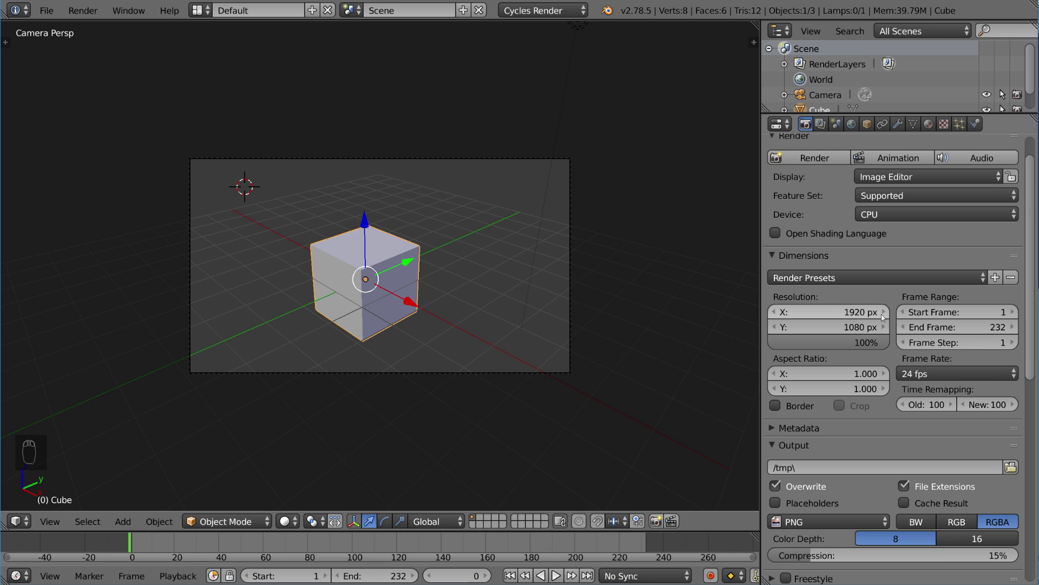
{"action": "left_click", "coordinate": [851, 312]}
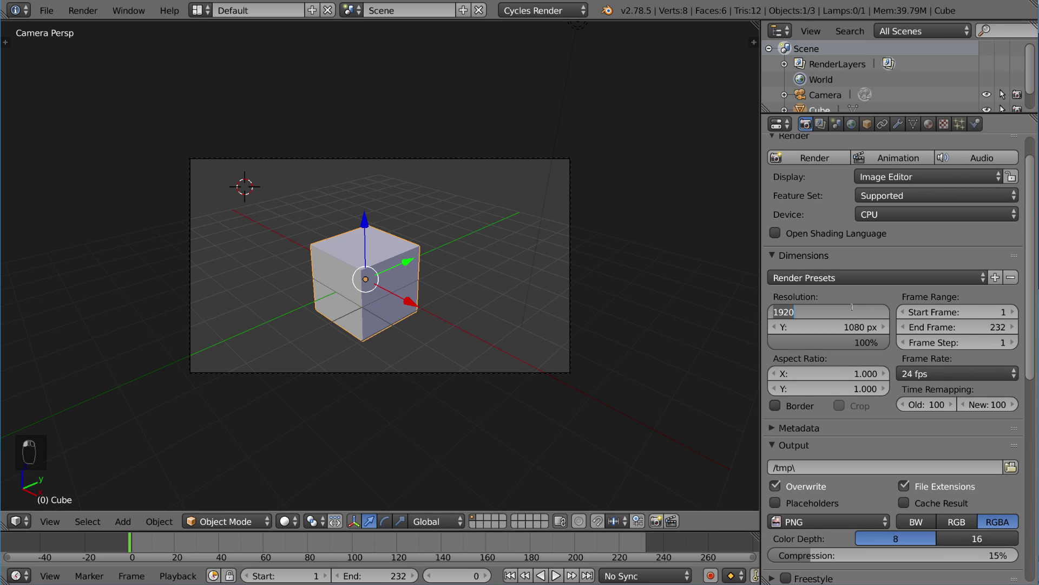
{"action": "type", "text": "2000"}
{"action": "key", "text": "Tab"}
{"action": "type", "text": "2000"}
{"action": "key", "text": "Return"}
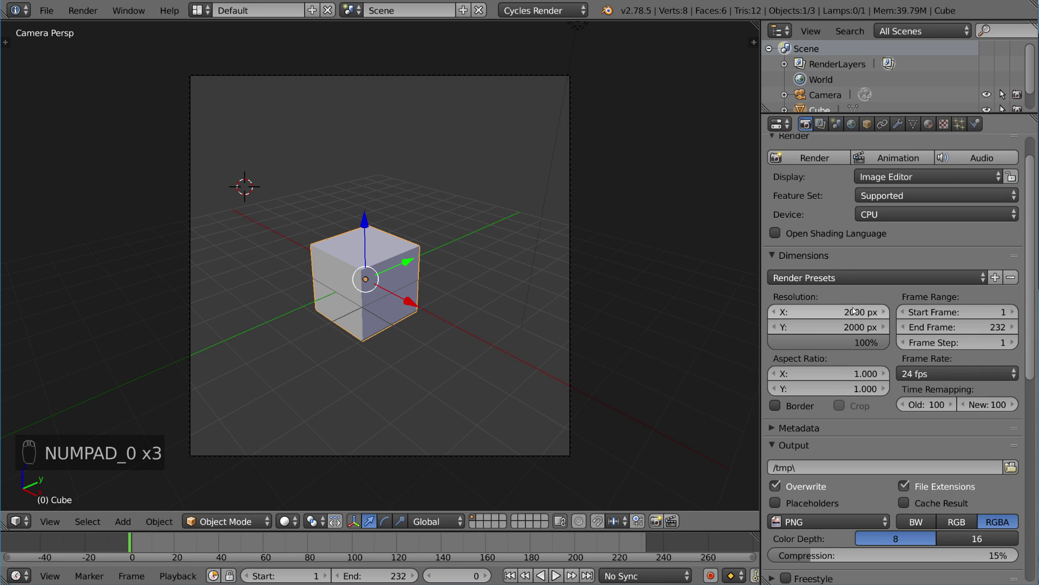
{"action": "left_click", "coordinate": [830, 373]}
{"action": "type", "text": "16"}
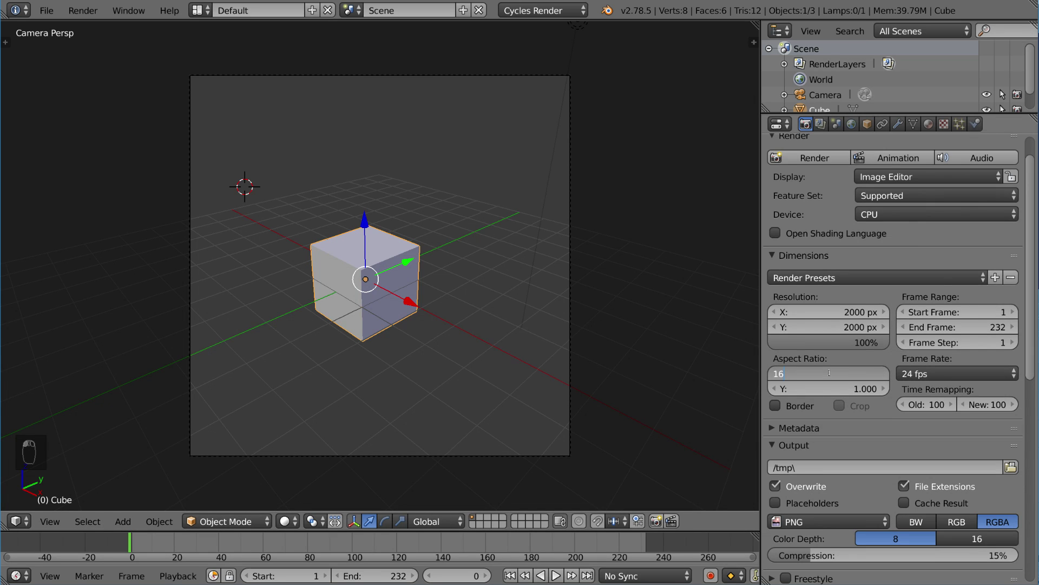
{"action": "key", "text": "Tab"}
{"action": "type", "text": "9"}
{"action": "key", "text": "Return"}
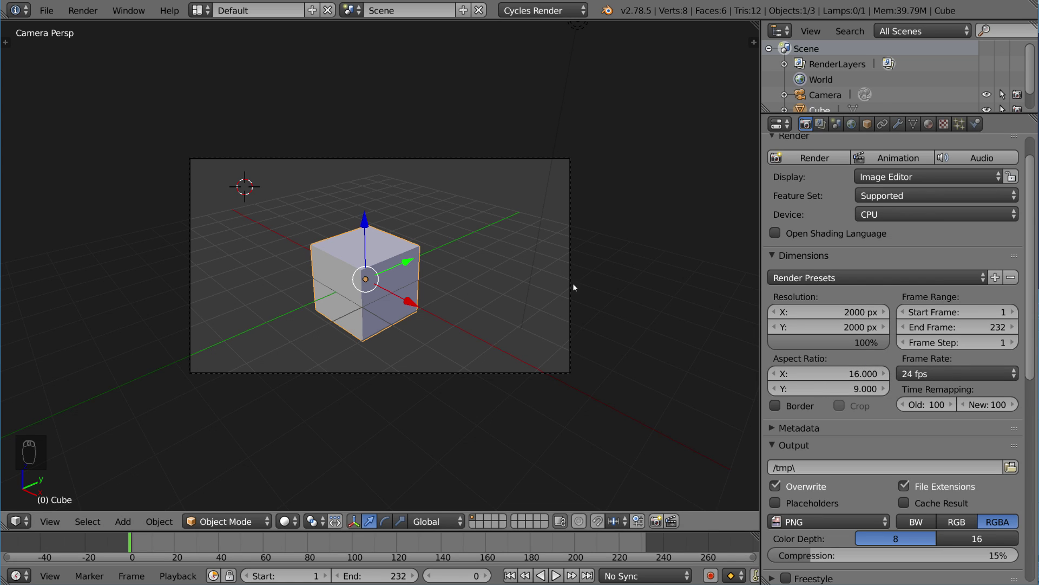
{"action": "left_click", "coordinate": [851, 374]}
{"action": "type", "text": "1"}
{"action": "key", "text": "Tab"}
{"action": "type", "text": "1"}
{"action": "key", "text": "Return"}
{"action": "left_click", "coordinate": [834, 311]}
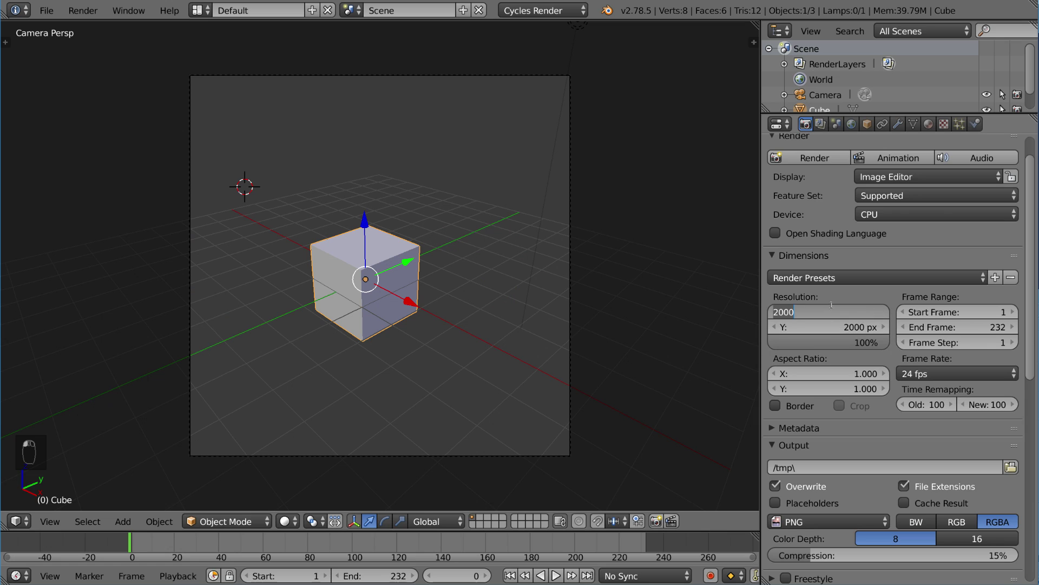
{"action": "type", "text": "1920"}
{"action": "key", "text": "Tab"}
{"action": "type", "text": "1080"}
{"action": "key", "text": "Return"}
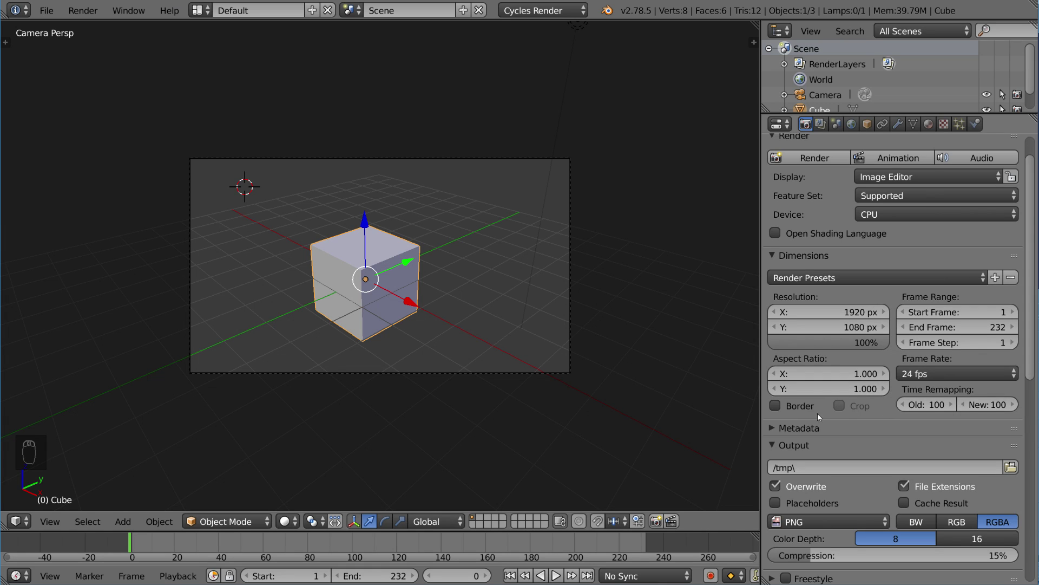
Enable Border, mark a render region over the cube's left part, and render it
{"action": "left_click", "coordinate": [776, 405]}
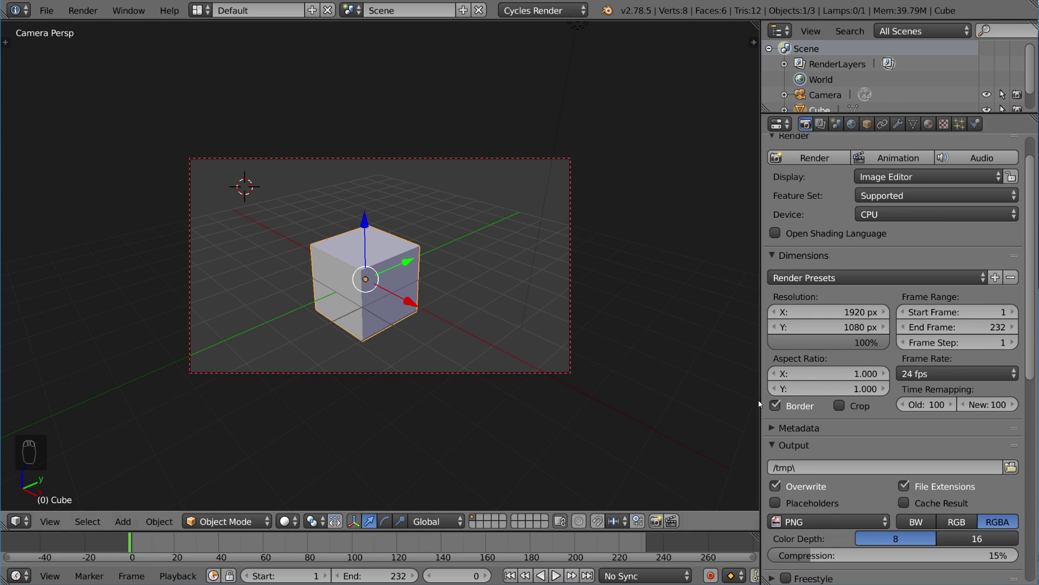
{"action": "left_click", "coordinate": [570, 317]}
{"action": "key", "text": "ctrl+b"}
{"action": "left_click_drag", "start_coordinate": [265, 174], "coordinate": [367, 355]}
{"action": "key", "text": "F12"}
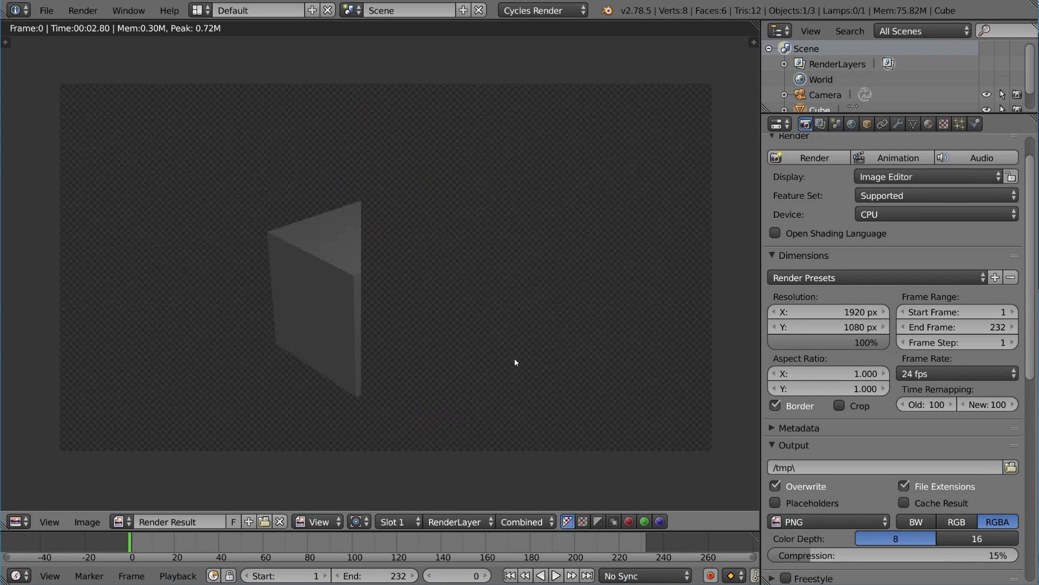
{"action": "scroll", "coordinate": [393, 319], "scroll_direction": "down", "scroll_amount": 2}
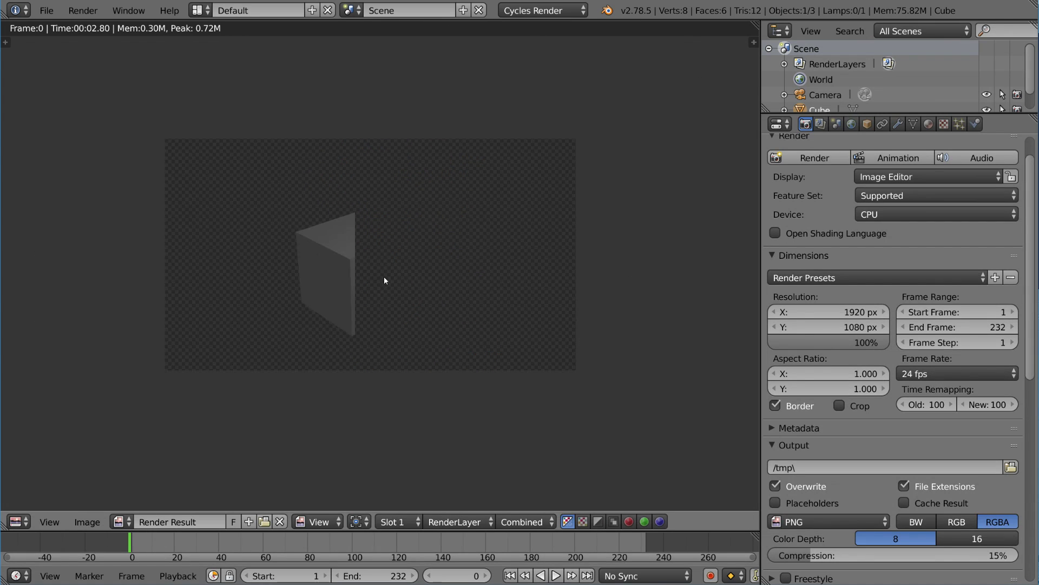
{"action": "scroll", "coordinate": [501, 297], "scroll_direction": "up", "scroll_amount": 1}
{"action": "scroll", "coordinate": [364, 293], "scroll_direction": "up", "scroll_amount": 1}
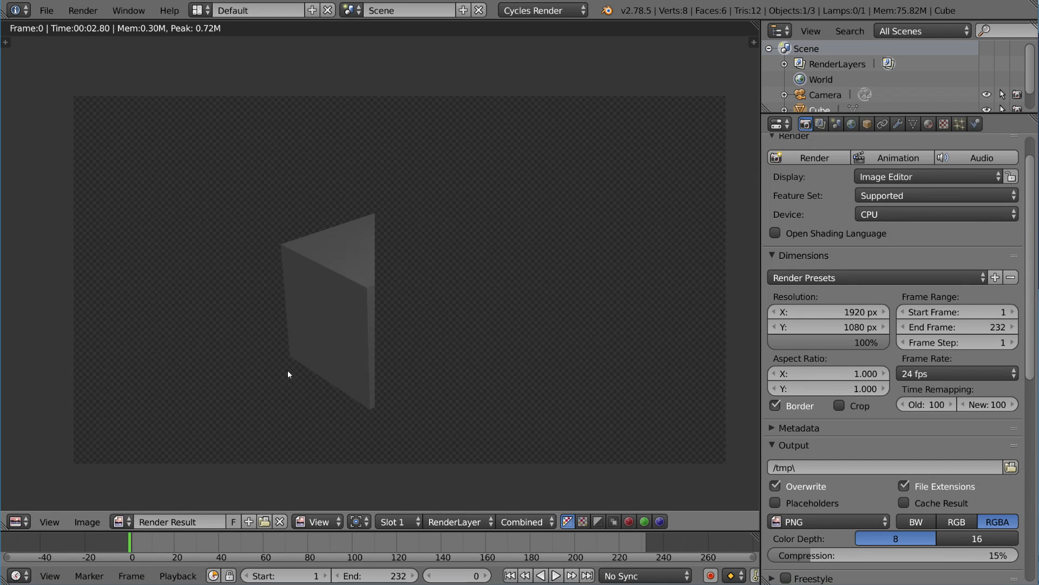
Turn on Crop and do a cropped test render of the border region
{"action": "key", "text": "Escape"}
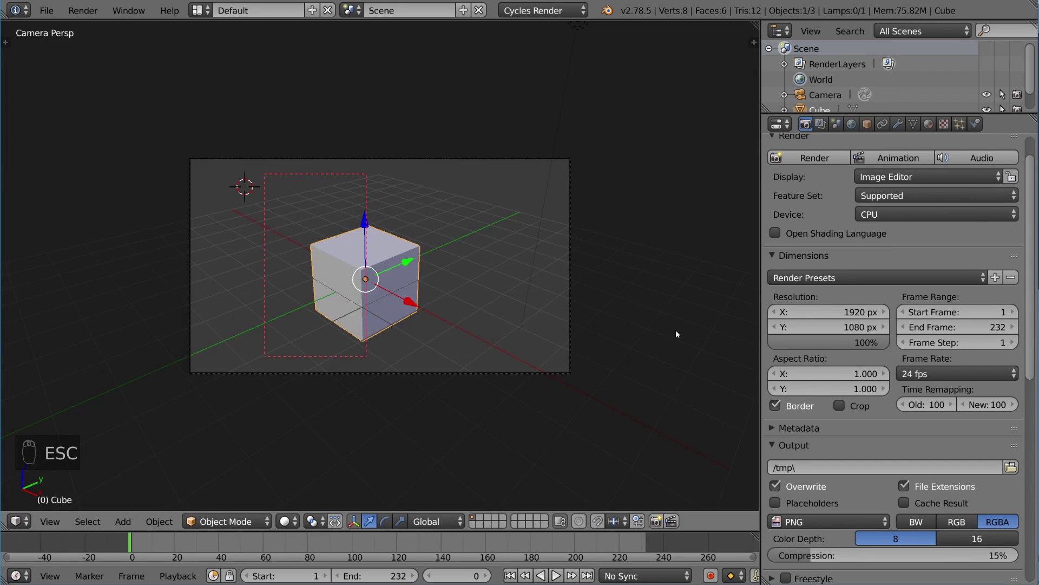
{"action": "left_click", "coordinate": [841, 405]}
{"action": "key", "text": "F12"}
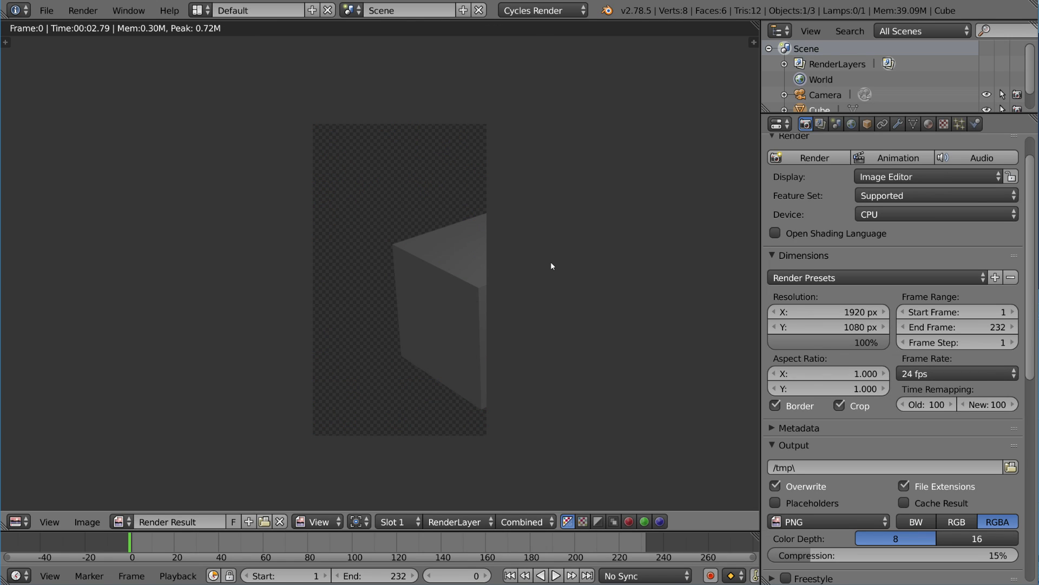
{"action": "key", "text": "Escape"}
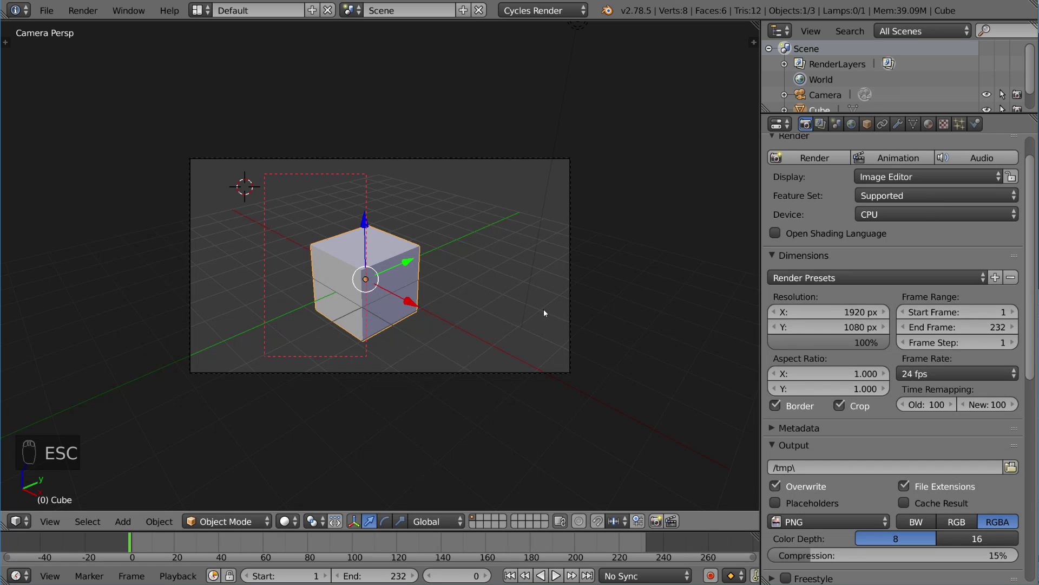
Clear the border to the full frame, keep Border on, and turn Crop off
{"action": "key", "text": "ctrl+alt+b"}
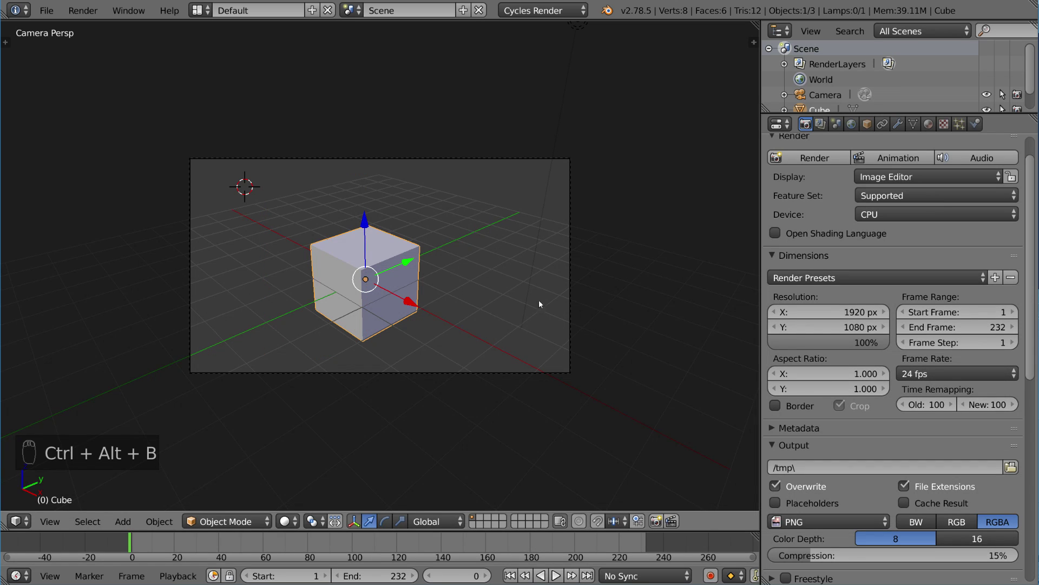
{"action": "left_click", "coordinate": [776, 405]}
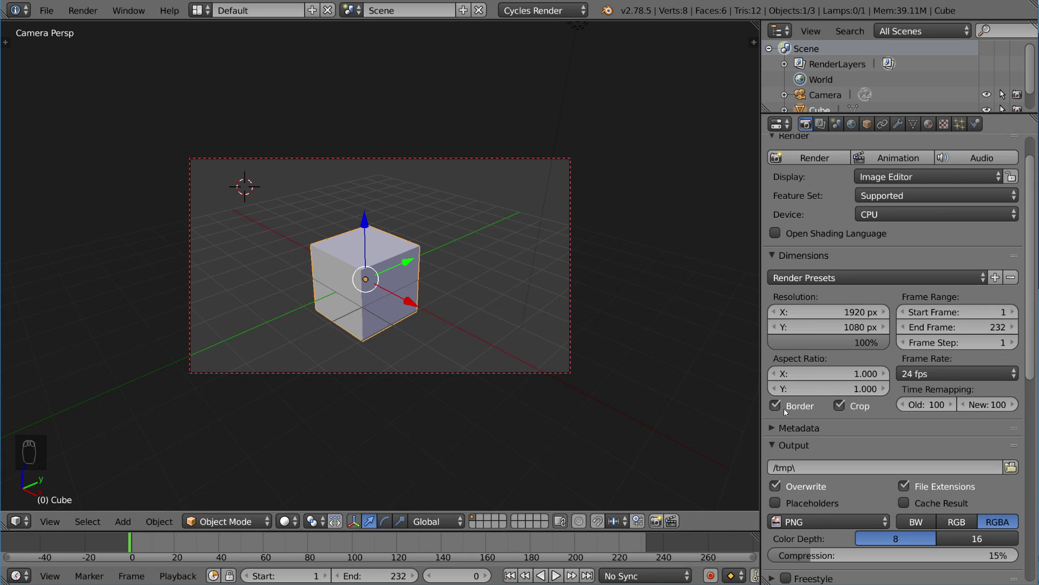
{"action": "left_click", "coordinate": [840, 405]}
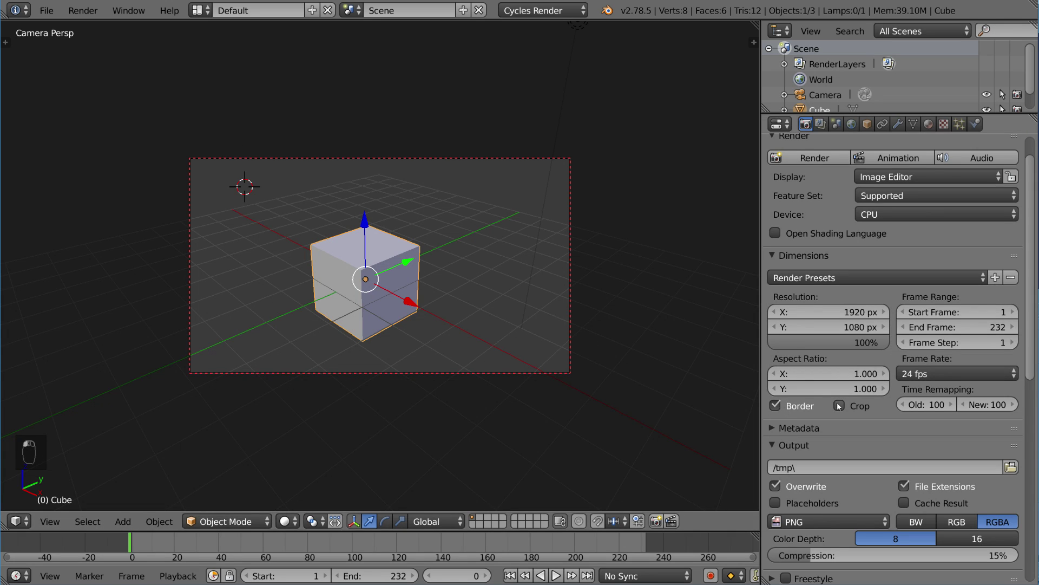
Turn Border off and try time-remapping New values 242 and 50 before restoring 100
{"action": "left_click", "coordinate": [776, 405]}
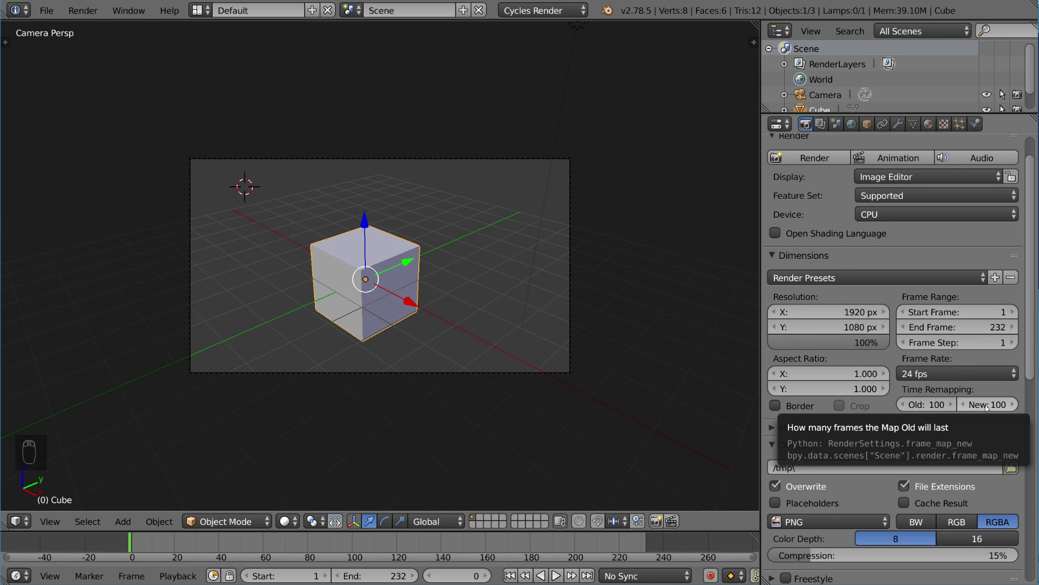
{"action": "left_click_drag", "start_coordinate": [986, 408], "coordinate": [986, 415]}
{"action": "type", "text": "242"}
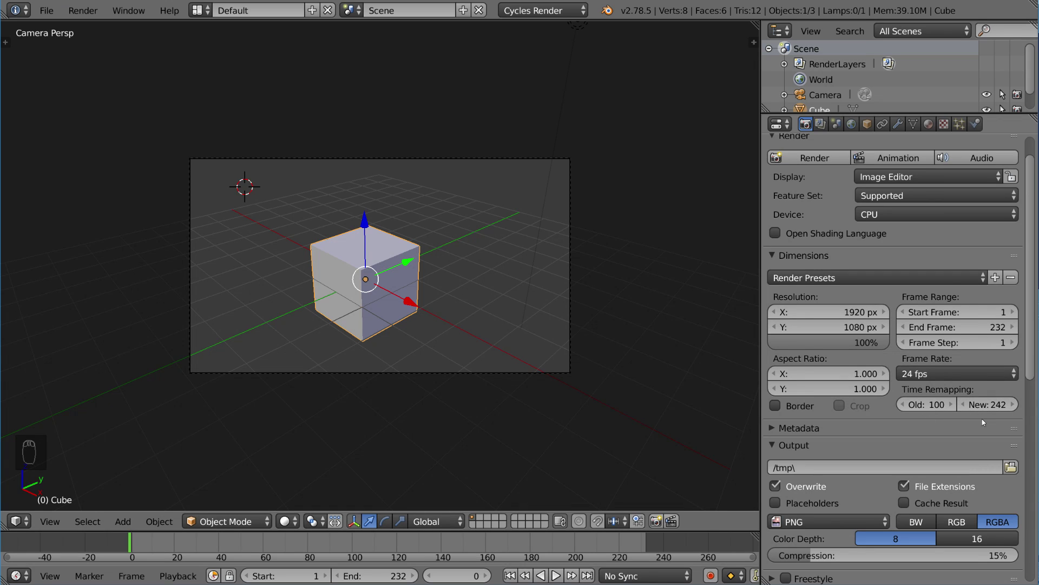
{"action": "left_click", "coordinate": [988, 405]}
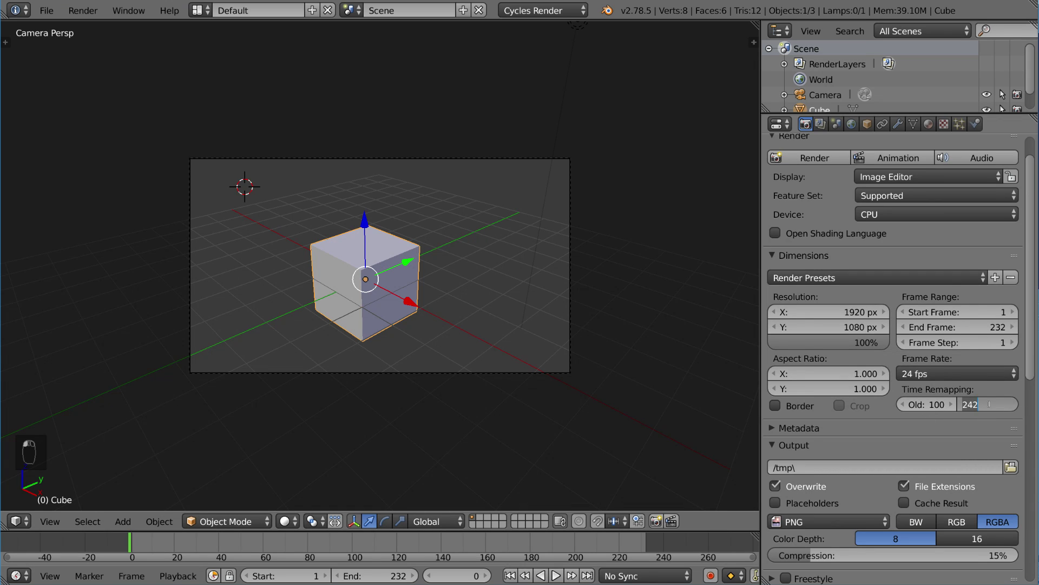
{"action": "type", "text": "New: 50"}
{"action": "key", "text": "Return"}
{"action": "key", "text": "BackSpace"}
{"action": "scroll", "coordinate": [987, 407], "scroll_direction": "down", "scroll_amount": 1}
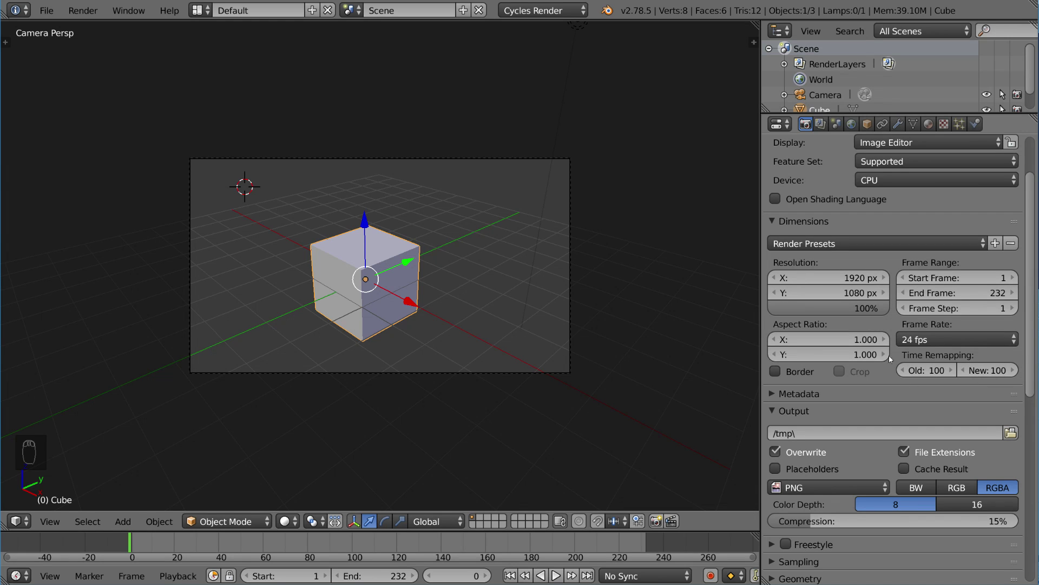
Collapse the Dimensions panel and expand the Metadata panel
{"action": "left_click", "coordinate": [799, 221]}
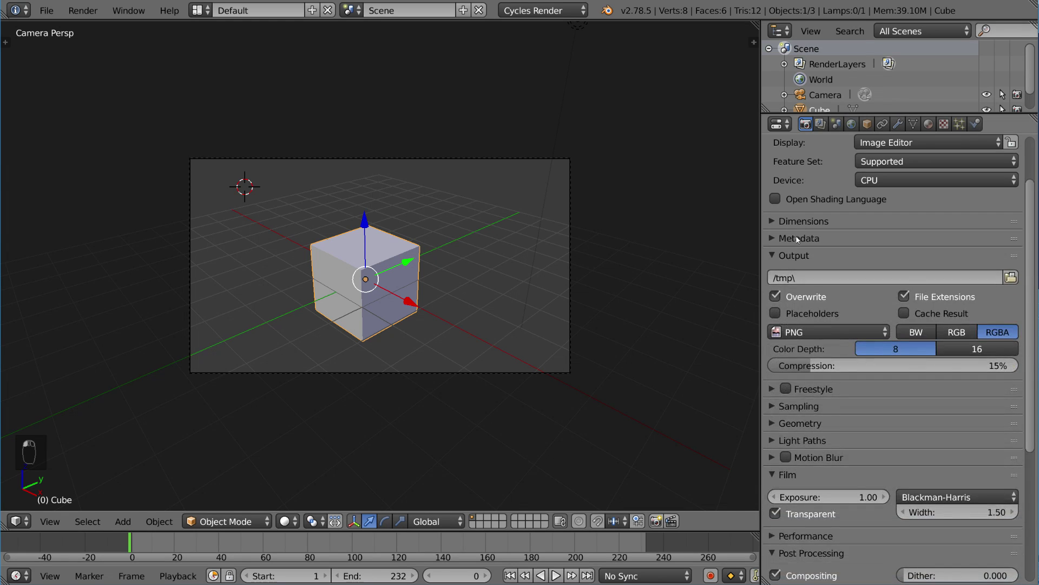
{"action": "left_click", "coordinate": [797, 238]}
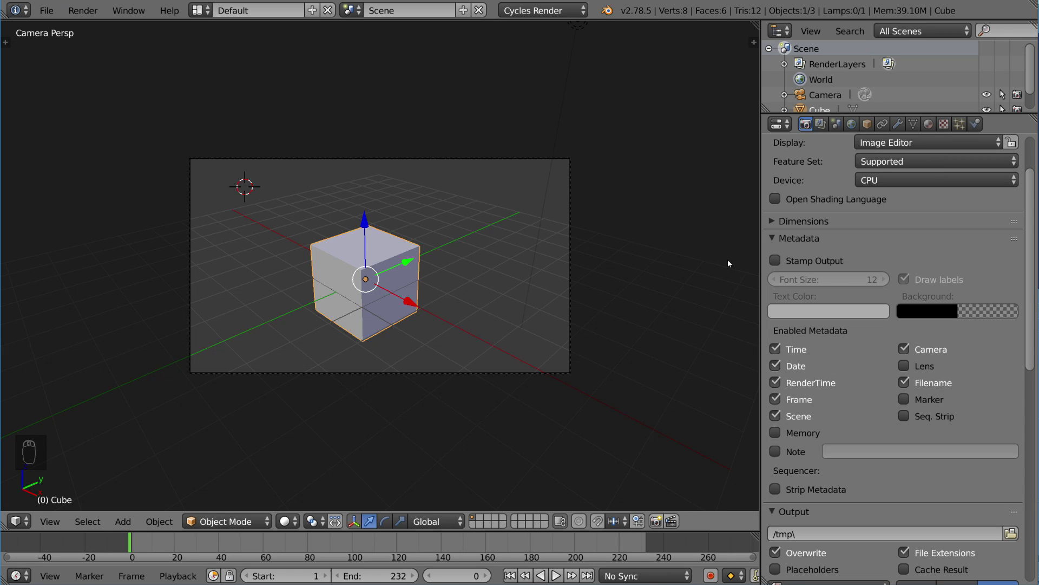
Enable Burn Into Image, render the cube, and zoom in to read the stamps
{"action": "left_click", "coordinate": [774, 261]}
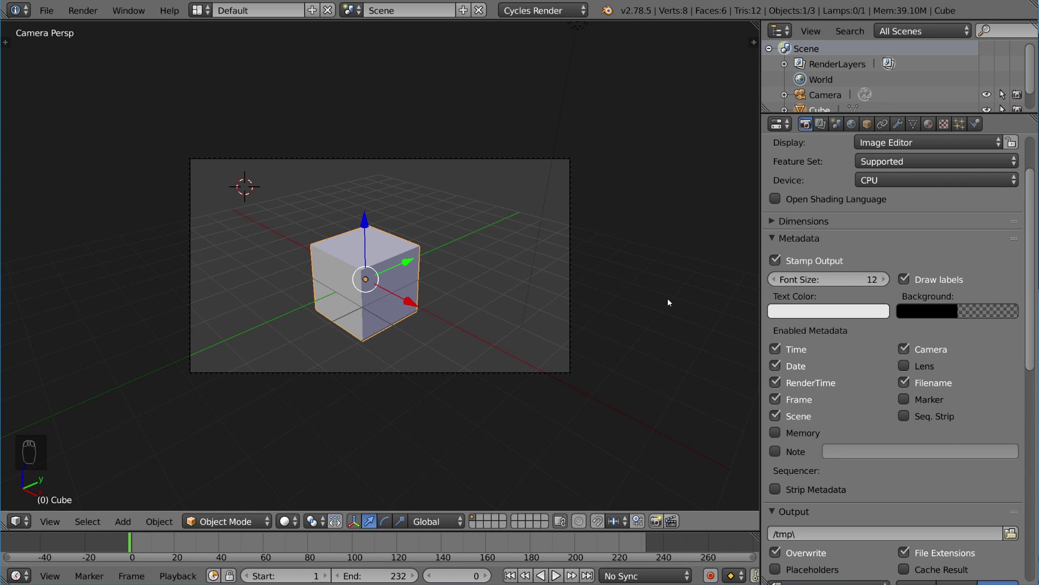
{"action": "key", "text": "F12"}
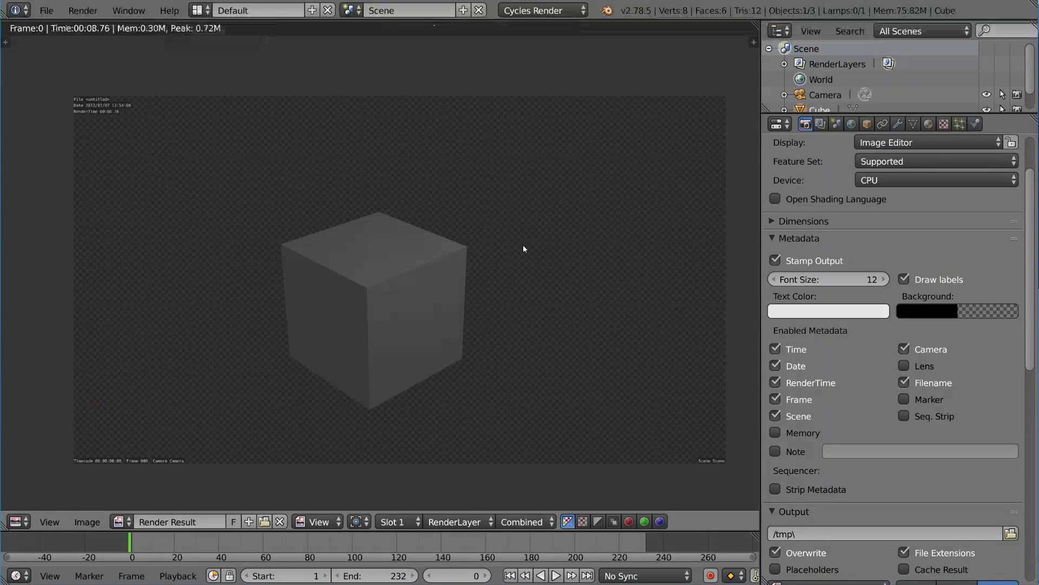
{"action": "middle_click_drag", "start_coordinate": [66, 105], "coordinate": [346, 269]}
{"action": "scroll", "coordinate": [346, 269], "scroll_direction": "up", "scroll_amount": 4}
{"action": "middle_click_drag", "start_coordinate": [259, 234], "coordinate": [344, 314]}
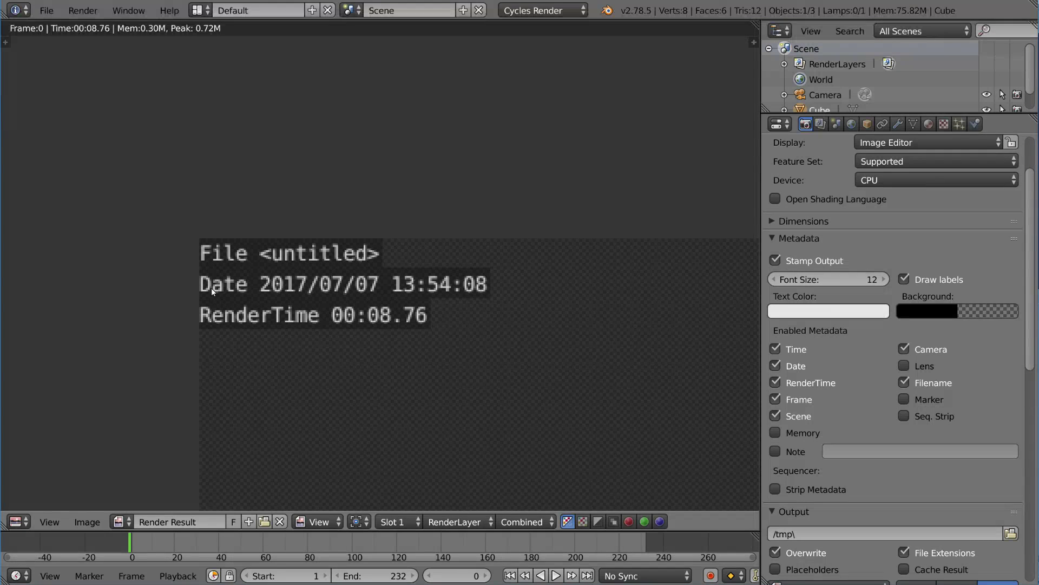
{"action": "scroll", "coordinate": [485, 326], "scroll_direction": "down", "scroll_amount": 3}
{"action": "scroll", "coordinate": [526, 251], "scroll_direction": "up", "scroll_amount": 4}
{"action": "mouse_move", "coordinate": [526, 251]}
{"action": "middle_mouse_down"}
{"action": "mouse_move", "coordinate": [496, 300]}
{"action": "mouse_move", "coordinate": [235, 236]}
{"action": "mouse_move", "coordinate": [453, 235]}
{"action": "middle_mouse_up"}
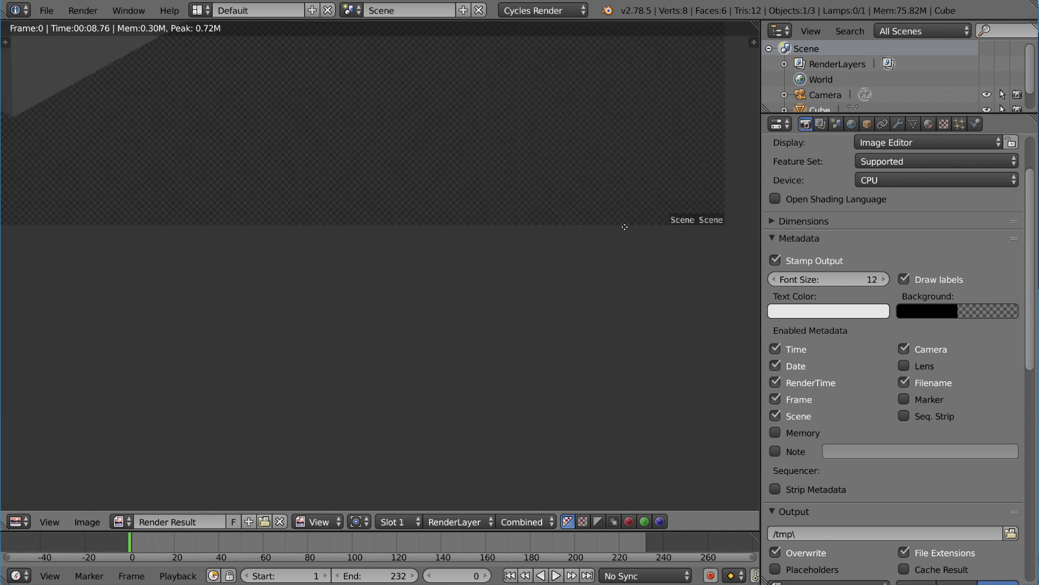
{"action": "scroll", "coordinate": [414, 318], "scroll_direction": "down", "scroll_amount": 3}
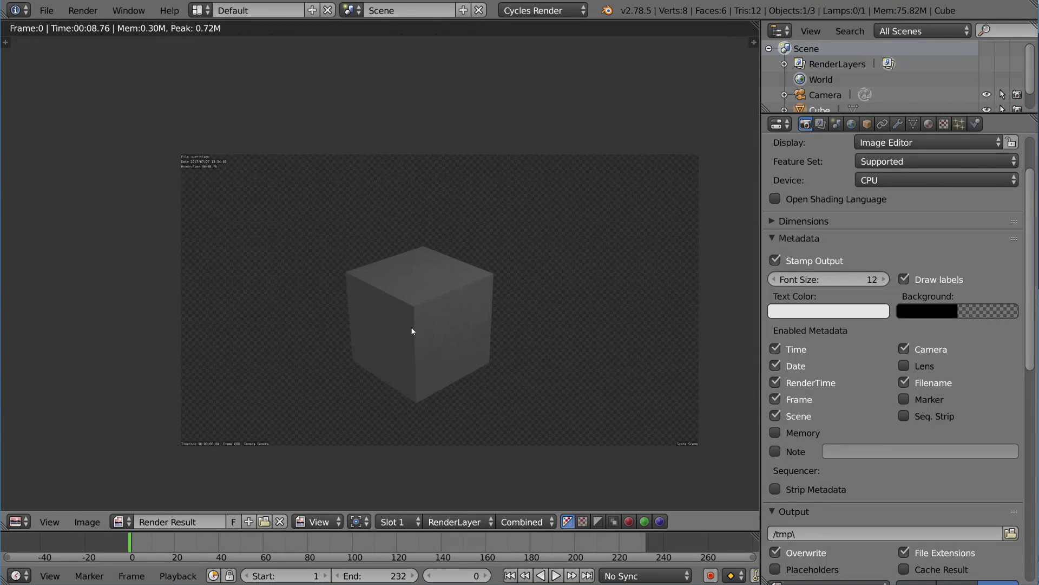
{"action": "scroll", "coordinate": [364, 261], "scroll_direction": "up", "scroll_amount": 1}
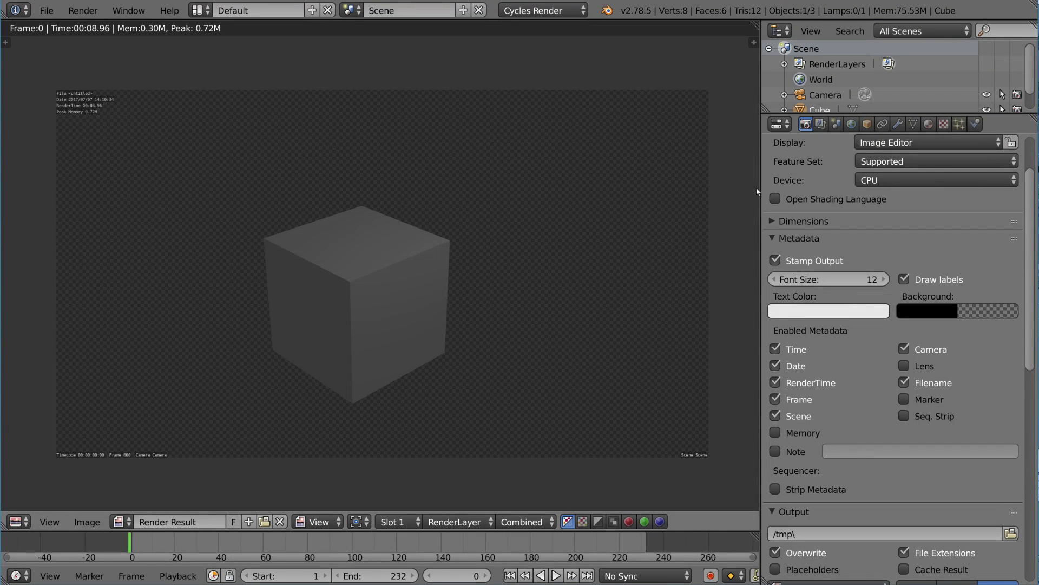
Set the stamp font size to 24 and re-render to check the stamps
{"action": "left_click", "coordinate": [853, 280]}
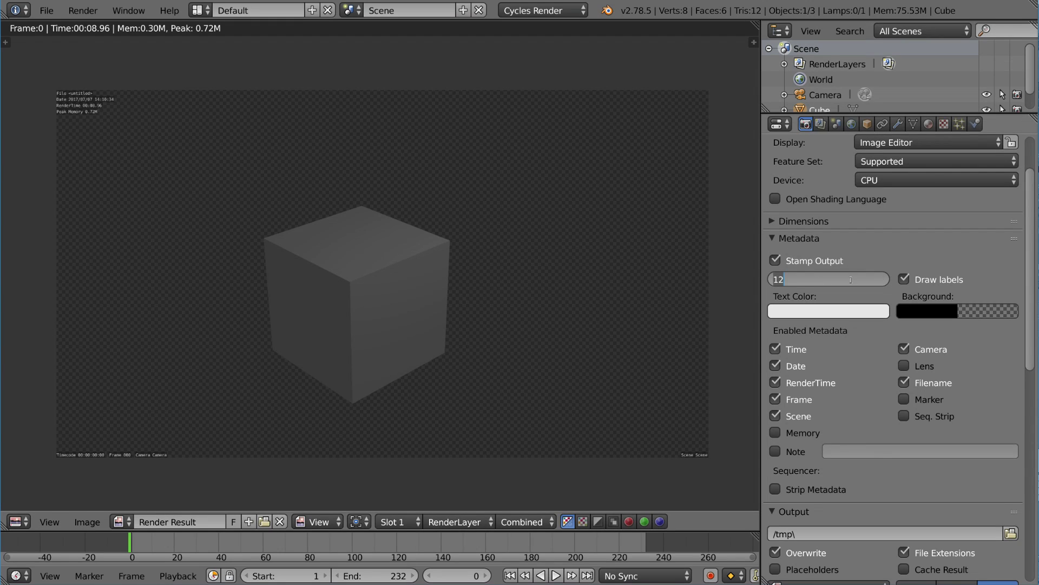
{"action": "type", "text": "24"}
{"action": "key", "text": "Return"}
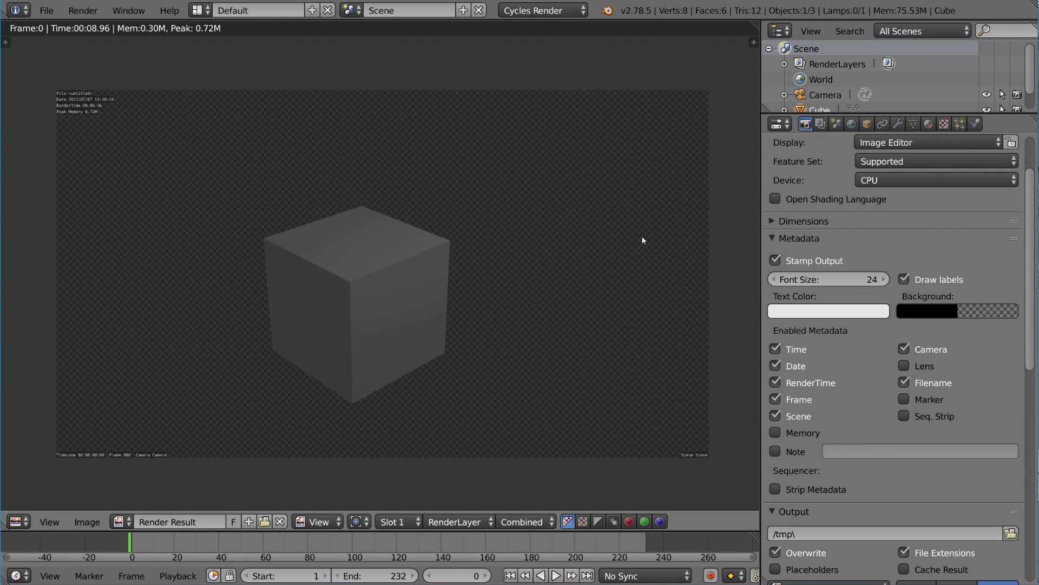
{"action": "key", "text": "F12"}
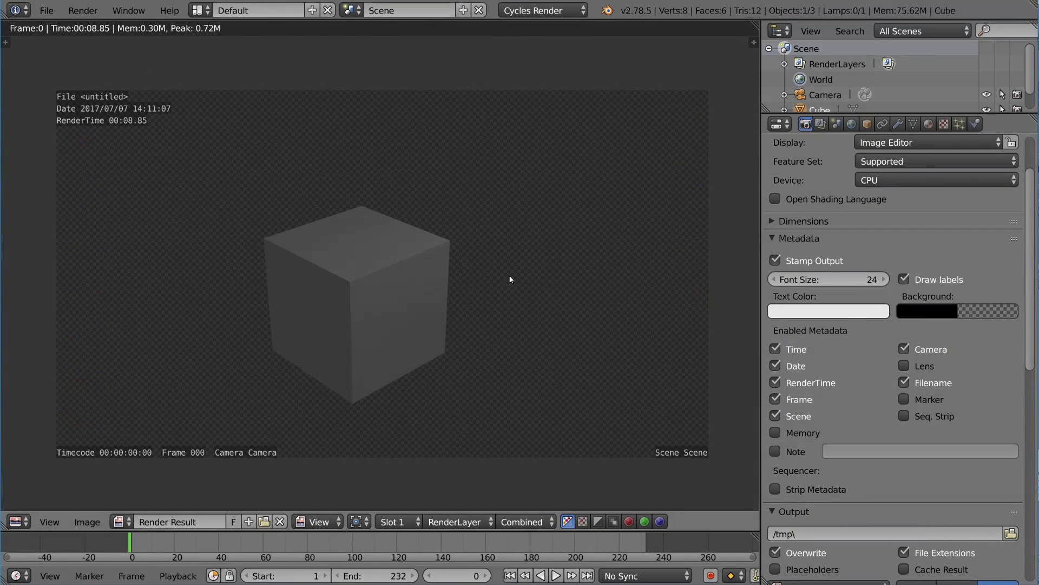
{"action": "scroll", "coordinate": [515, 371], "scroll_direction": "up", "scroll_amount": 2}
{"action": "scroll", "coordinate": [341, 201], "scroll_direction": "up", "scroll_amount": 3}
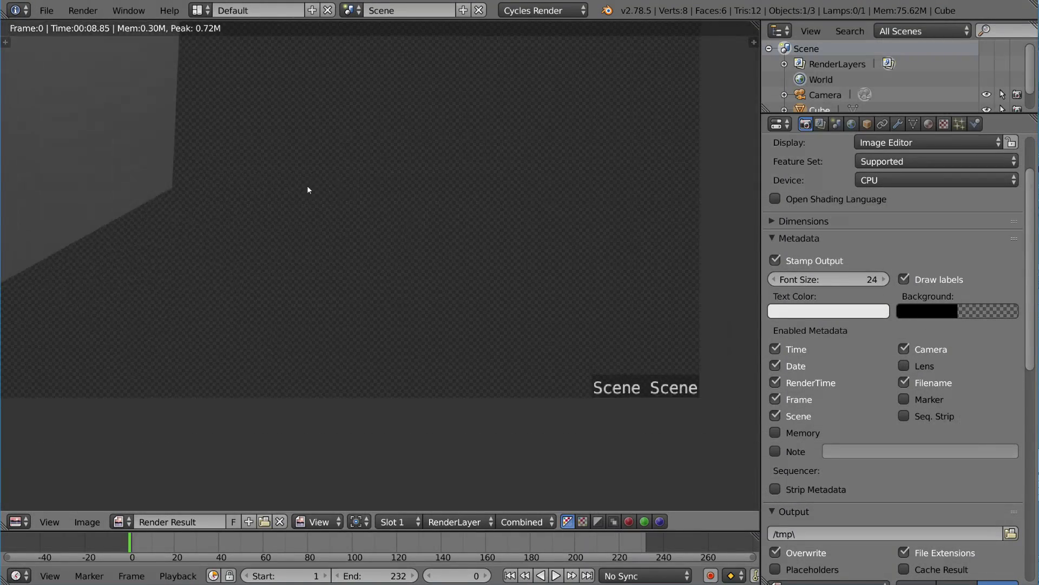
{"action": "scroll", "coordinate": [471, 277], "scroll_direction": "up", "scroll_amount": 3}
{"action": "middle_click_drag", "start_coordinate": [471, 277], "coordinate": [227, 179]}
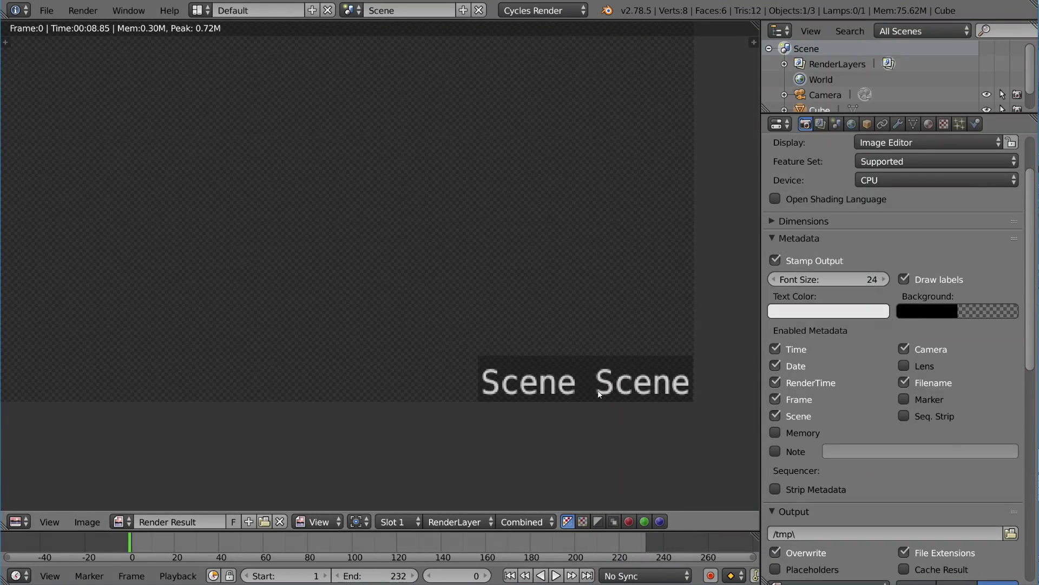
{"action": "key", "text": "Home"}
{"action": "scroll", "coordinate": [487, 244], "scroll_direction": "up", "scroll_amount": 1}
{"action": "scroll", "coordinate": [487, 243], "scroll_direction": "up", "scroll_amount": 1}
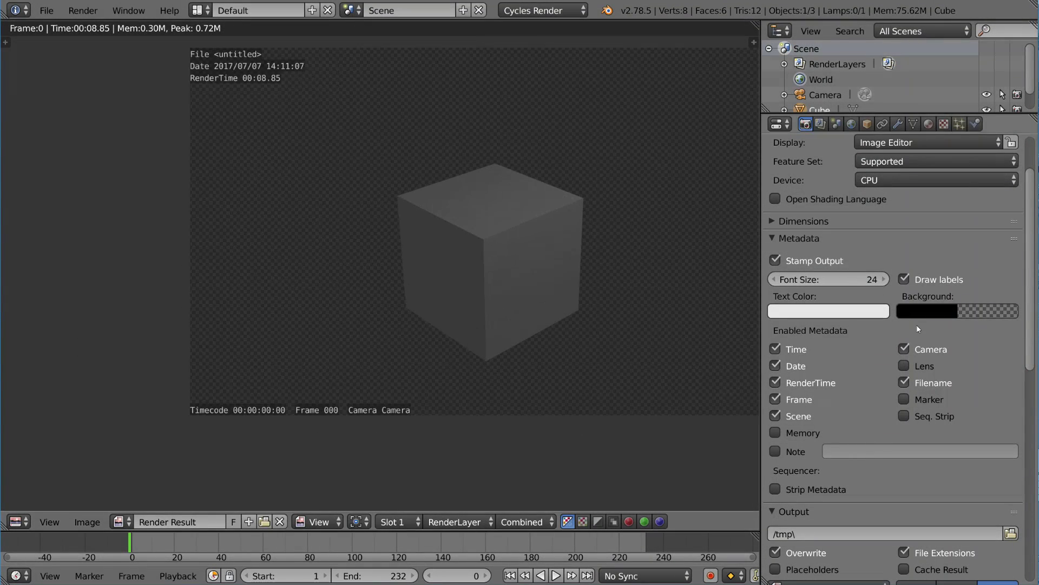
Pick red as the stamp text colour
{"action": "left_click", "coordinate": [930, 316]}
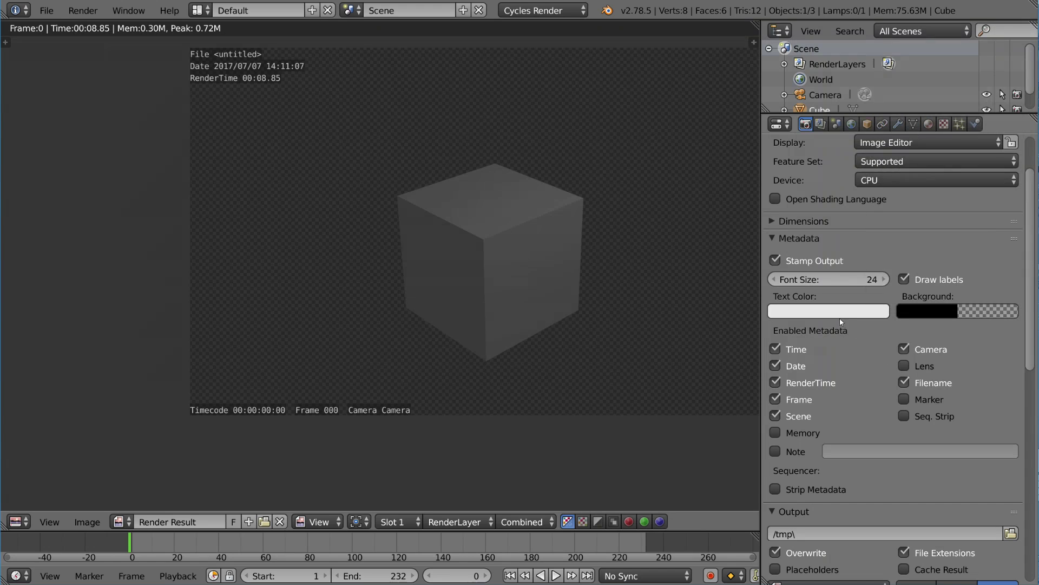
{"action": "left_click", "coordinate": [854, 309]}
{"action": "left_click_drag", "start_coordinate": [844, 258], "coordinate": [779, 273]}
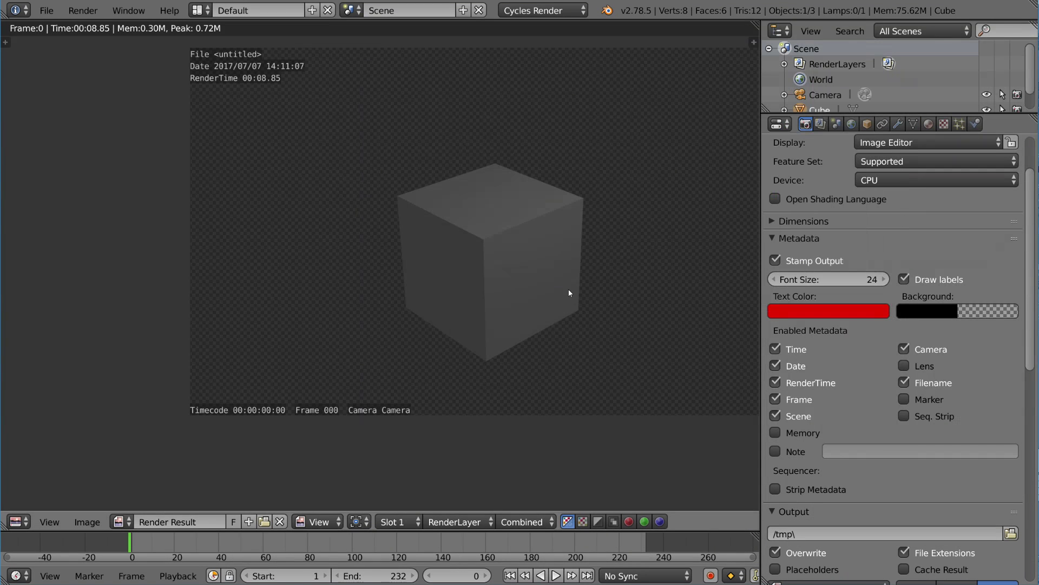
{"action": "middle_click_drag", "start_coordinate": [568, 290], "coordinate": [464, 322]}
{"action": "scroll", "coordinate": [464, 326], "scroll_direction": "down", "scroll_amount": 1}
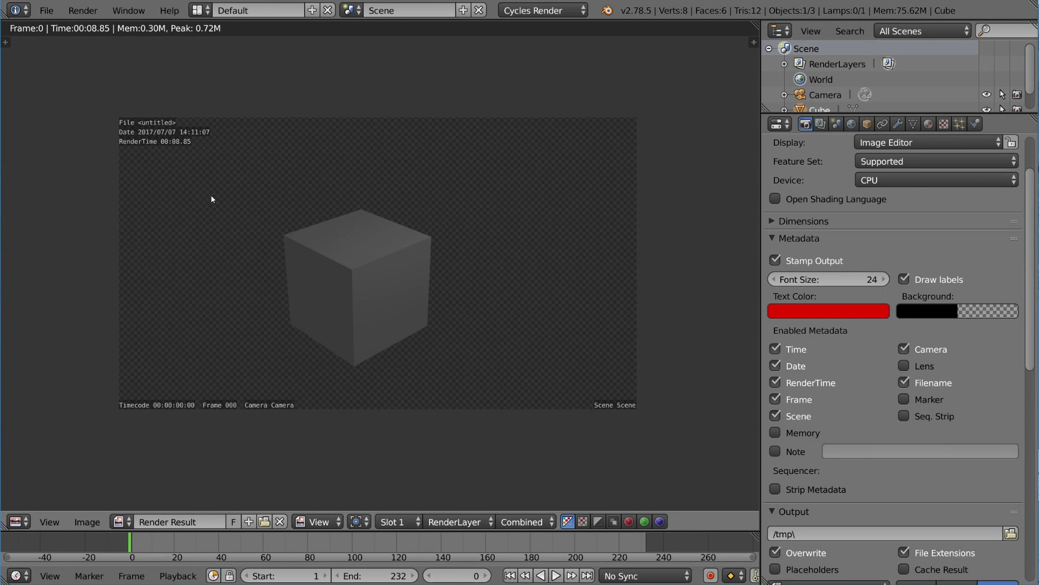
Render and inspect the red-stamped cube, then reset the stamp text colour to white
{"action": "key", "text": "F12"}
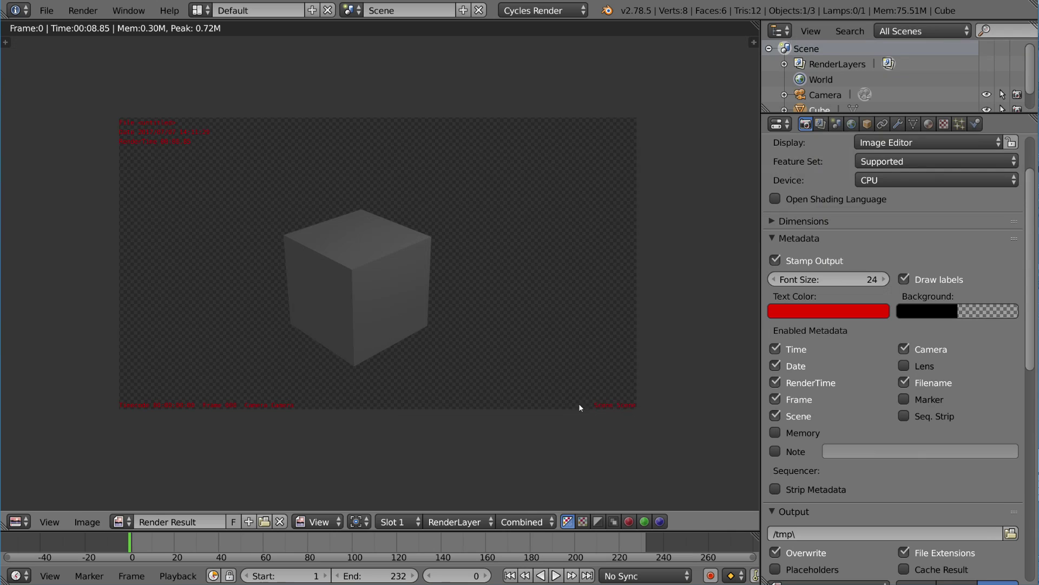
{"action": "scroll", "coordinate": [505, 350], "scroll_direction": "up", "scroll_amount": 3}
{"action": "scroll", "coordinate": [550, 464], "scroll_direction": "down", "scroll_amount": 1}
{"action": "scroll", "coordinate": [432, 349], "scroll_direction": "down", "scroll_amount": 1}
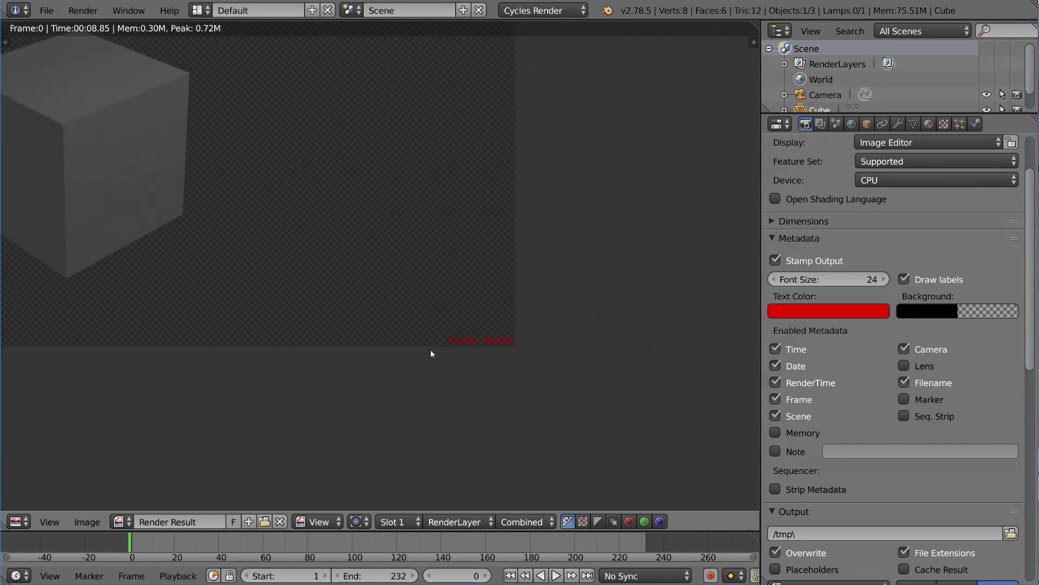
{"action": "middle_click_drag", "start_coordinate": [432, 350], "coordinate": [574, 390]}
{"action": "scroll", "coordinate": [500, 377], "scroll_direction": "down", "scroll_amount": 2}
{"action": "left_click", "coordinate": [847, 309]}
{"action": "left_click_drag", "start_coordinate": [878, 191], "coordinate": [877, 203]}
{"action": "key", "text": "Escape"}
Set the stamp background to black at 25% opacity and return to the camera view
{"action": "left_click", "coordinate": [946, 312]}
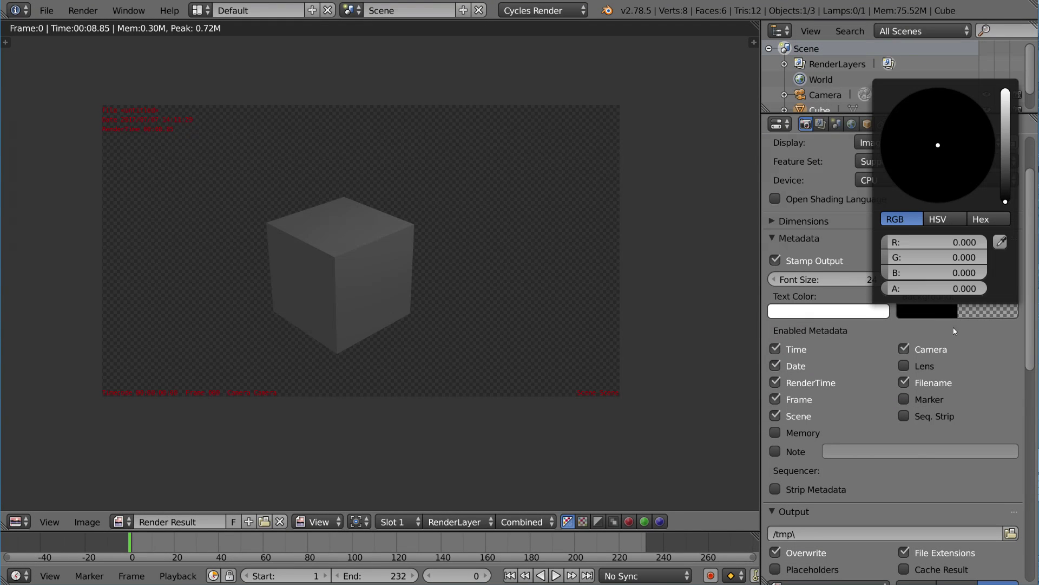
{"action": "left_click", "coordinate": [942, 289]}
{"action": "type", "text": "0.5"}
{"action": "key", "text": "Return"}
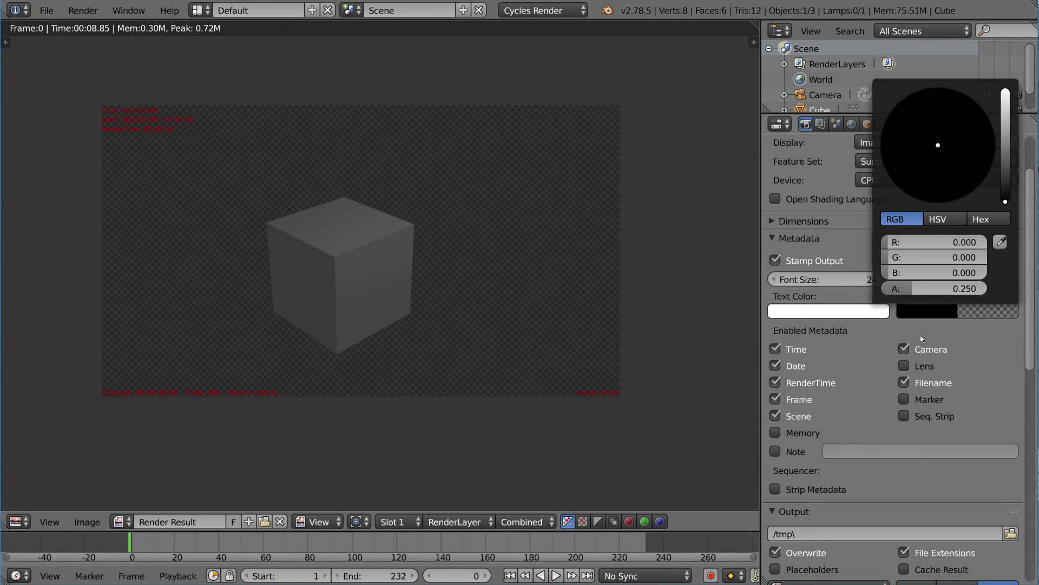
{"action": "key", "text": "F11"}
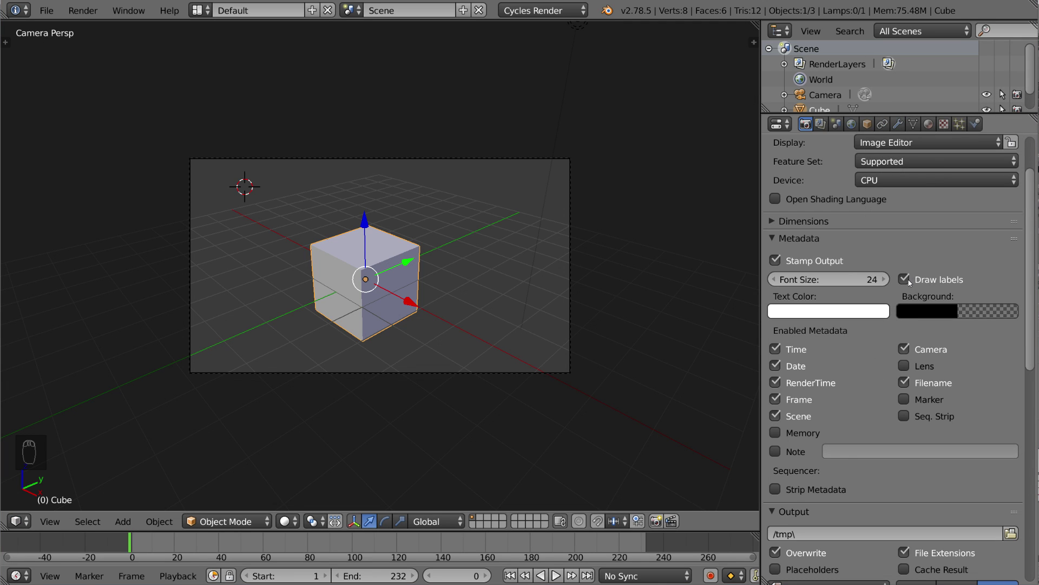
Turn off Draw labels, re-render, and pan to the bare top-left stamp values
{"action": "left_click", "coordinate": [905, 280]}
{"action": "key", "text": "F12"}
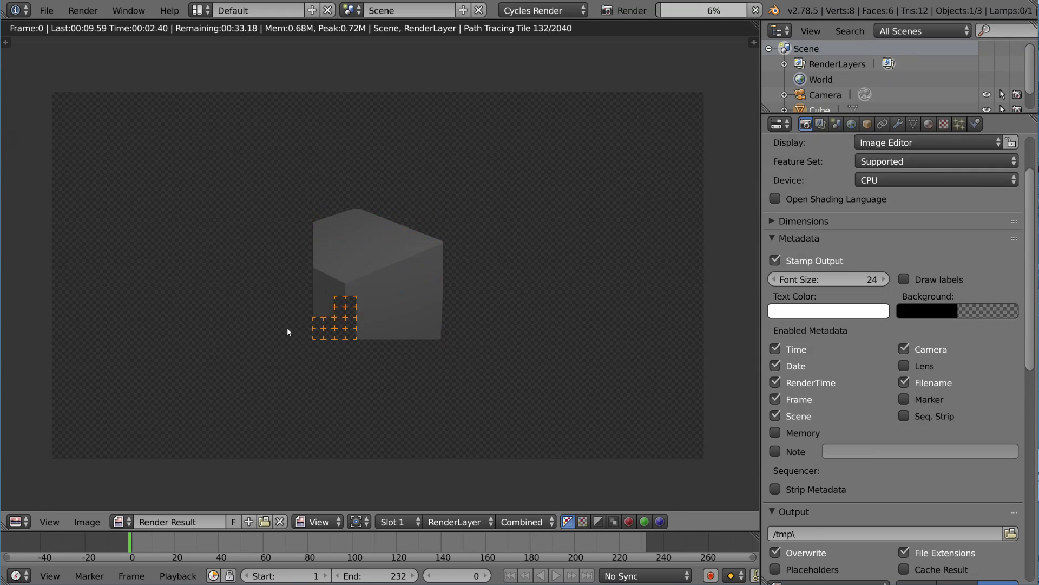
{"action": "middle_click_drag", "start_coordinate": [120, 136], "coordinate": [293, 212]}
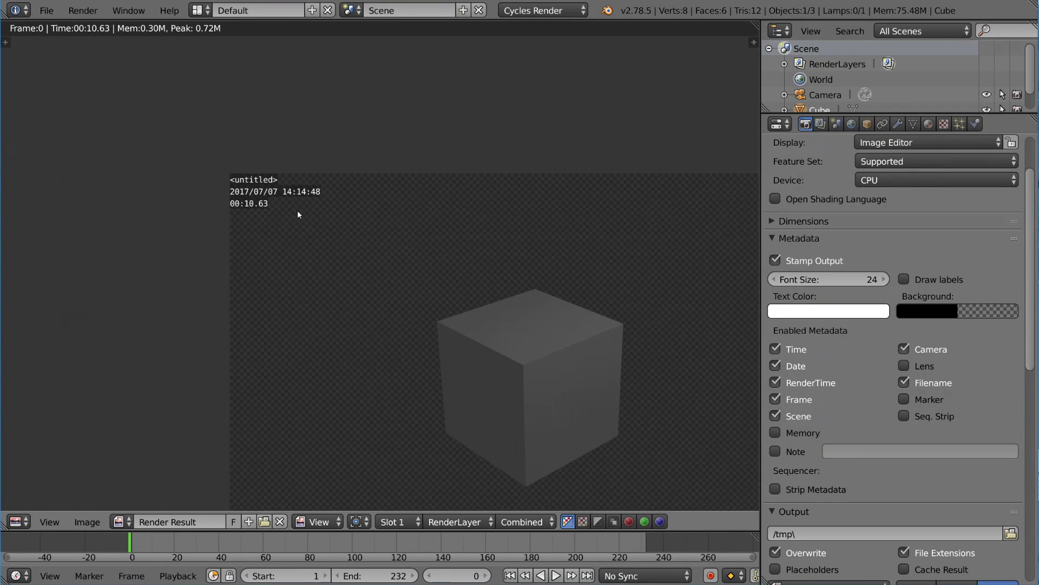
{"action": "scroll", "coordinate": [293, 211], "scroll_direction": "up", "scroll_amount": 4}
{"action": "middle_click_drag", "start_coordinate": [20, 82], "coordinate": [171, 155]}
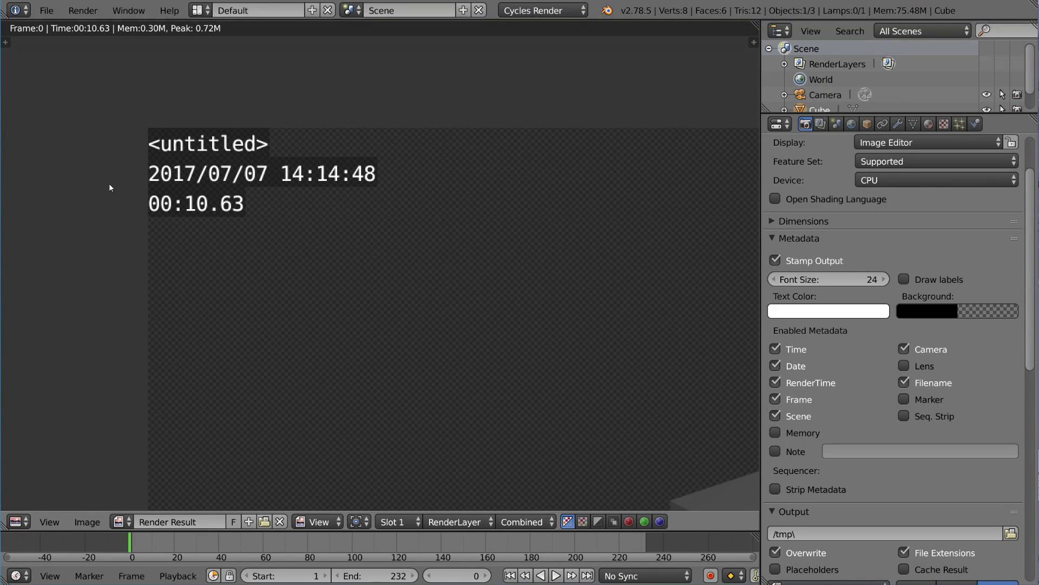
{"action": "scroll", "coordinate": [358, 231], "scroll_direction": "down", "scroll_amount": 4}
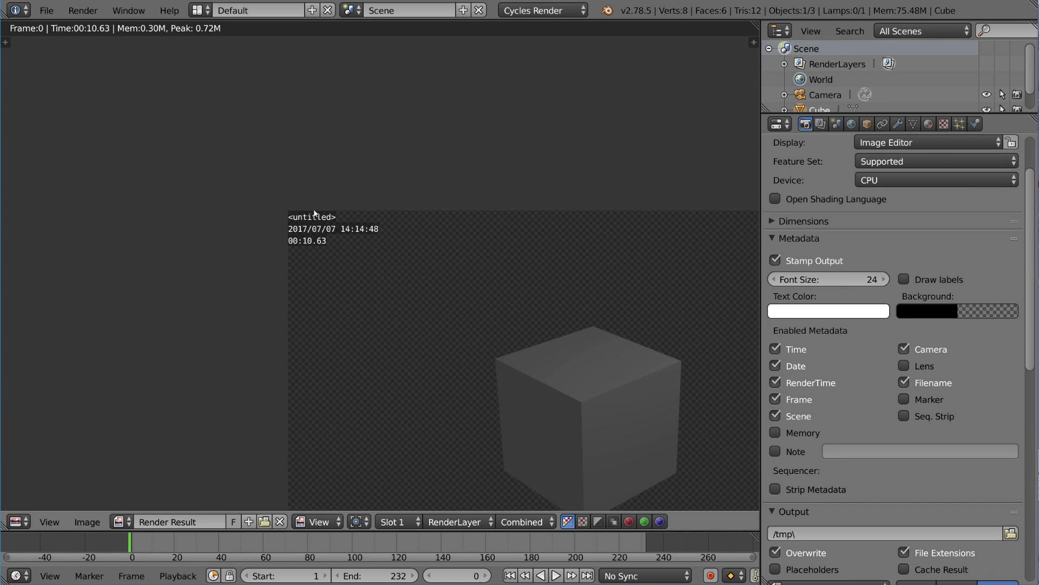
{"action": "scroll", "coordinate": [335, 232], "scroll_direction": "up", "scroll_amount": 3}
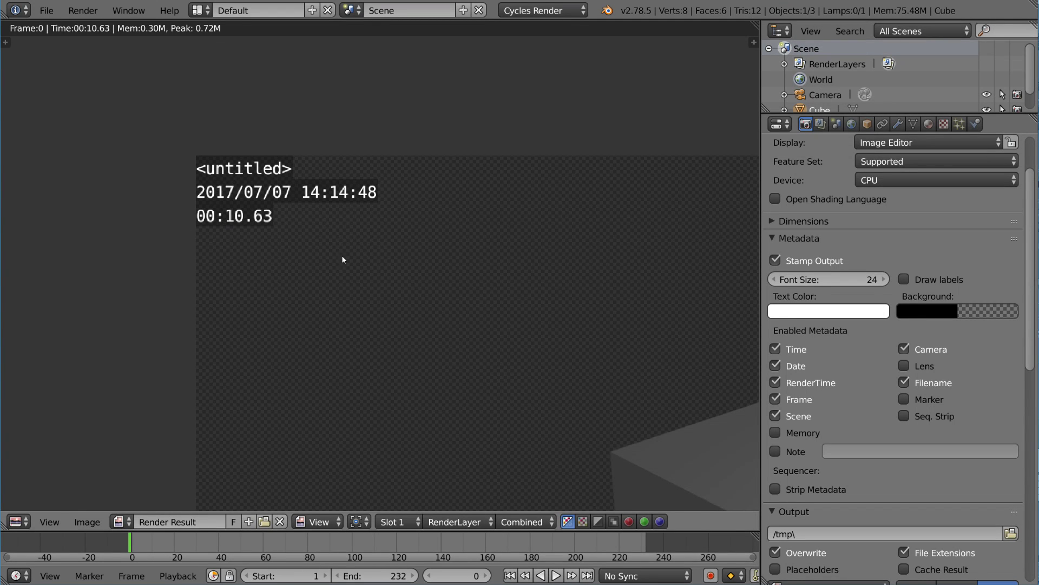
{"action": "scroll", "coordinate": [401, 291], "scroll_direction": "down", "scroll_amount": 2}
{"action": "scroll", "coordinate": [360, 244], "scroll_direction": "down", "scroll_amount": 1}
{"action": "scroll", "coordinate": [501, 230], "scroll_direction": "up", "scroll_amount": 5}
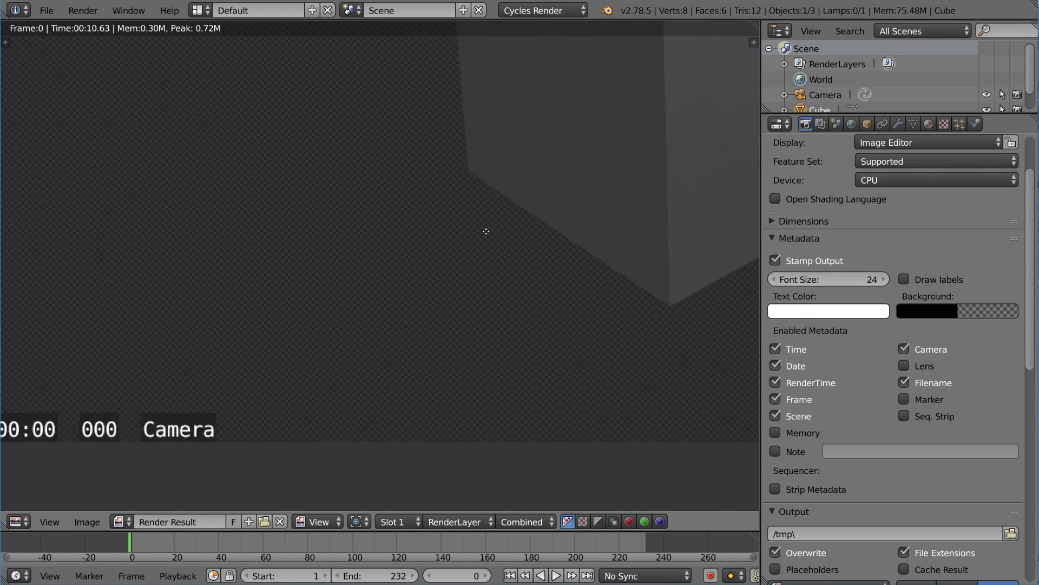
{"action": "scroll", "coordinate": [366, 338], "scroll_direction": "down", "scroll_amount": 2}
{"action": "scroll", "coordinate": [397, 328], "scroll_direction": "down", "scroll_amount": 2}
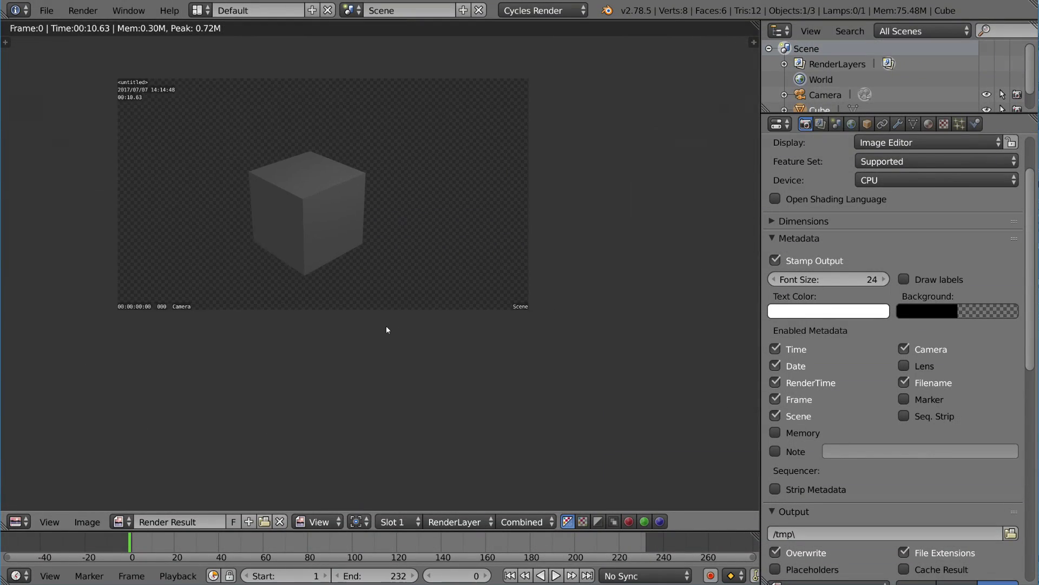
{"action": "scroll", "coordinate": [450, 331], "scroll_direction": "up", "scroll_amount": 5}
{"action": "scroll", "coordinate": [448, 315], "scroll_direction": "down", "scroll_amount": 4}
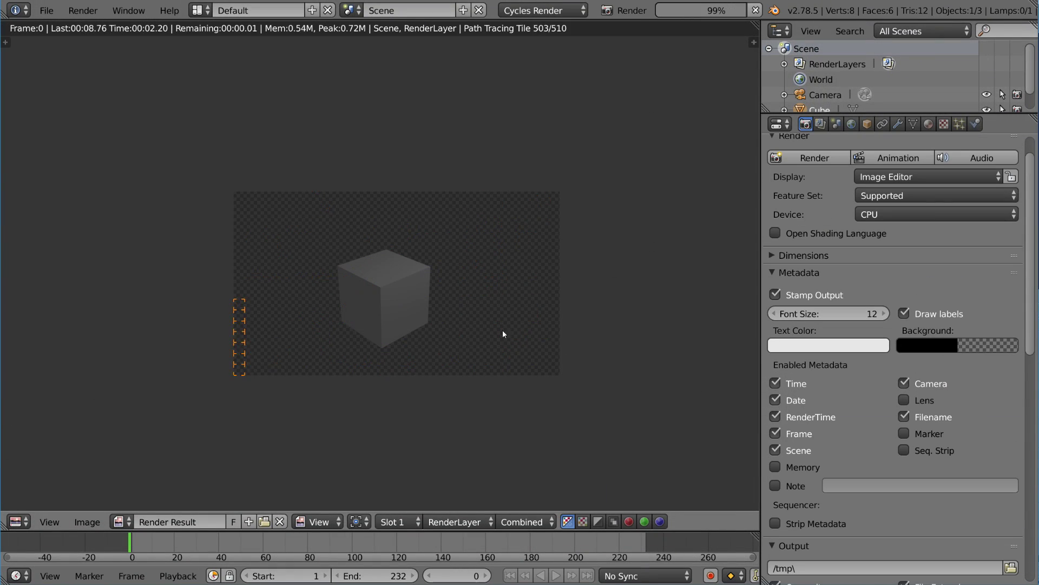
{"action": "scroll", "coordinate": [503, 334], "scroll_direction": "up", "scroll_amount": 1}
{"action": "scroll", "coordinate": [503, 336], "scroll_direction": "up", "scroll_amount": 2}
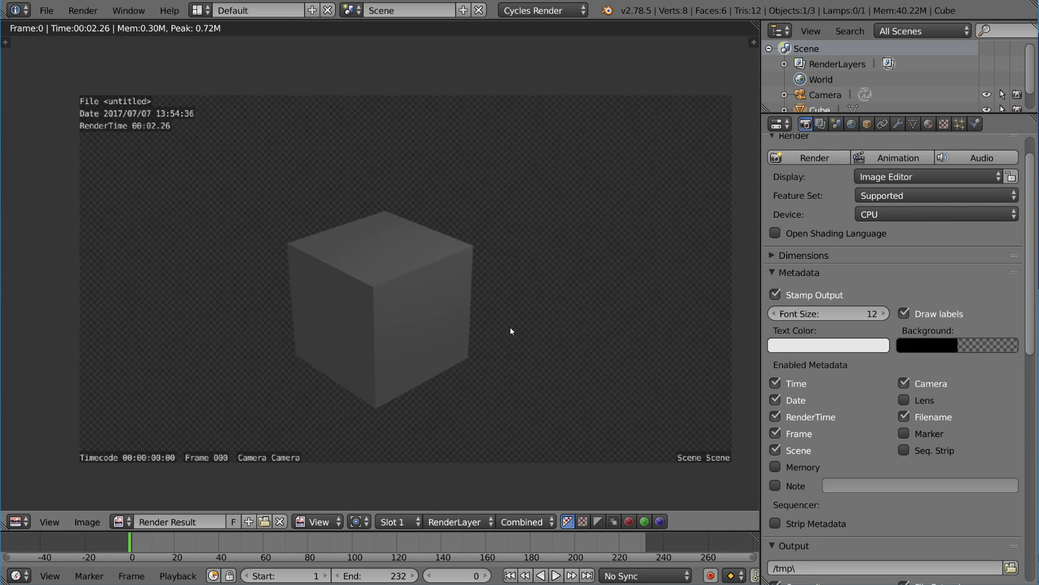
Add the Memory stamp, re-render, and check the Peak Memory 0.72M line
{"action": "left_click", "coordinate": [775, 467]}
{"action": "key", "text": "F12"}
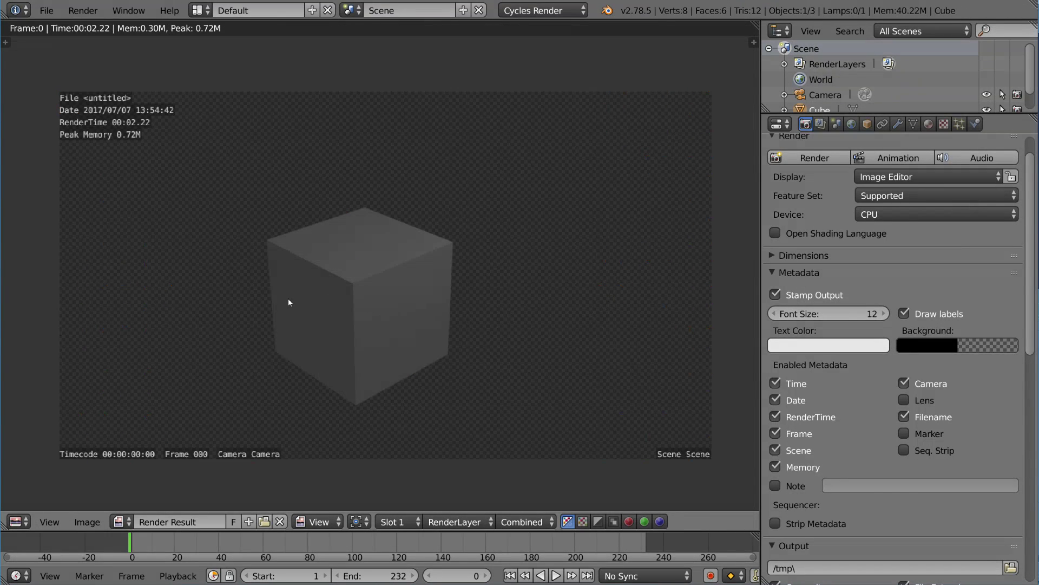
{"action": "scroll", "coordinate": [399, 271], "scroll_direction": "up", "scroll_amount": 3}
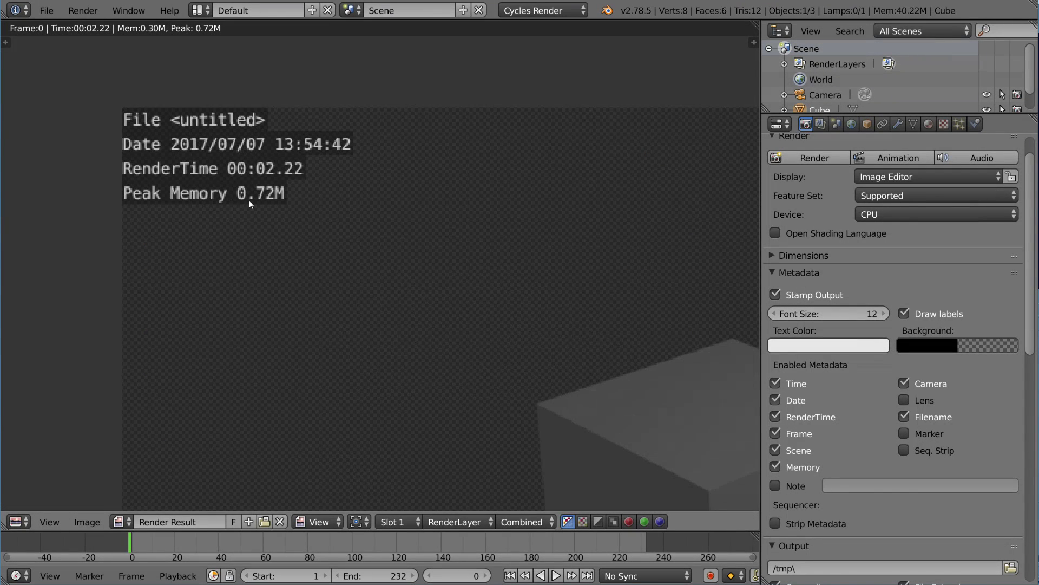
{"action": "scroll", "coordinate": [288, 225], "scroll_direction": "down", "scroll_amount": 5}
{"action": "scroll", "coordinate": [238, 207], "scroll_direction": "up", "scroll_amount": 1}
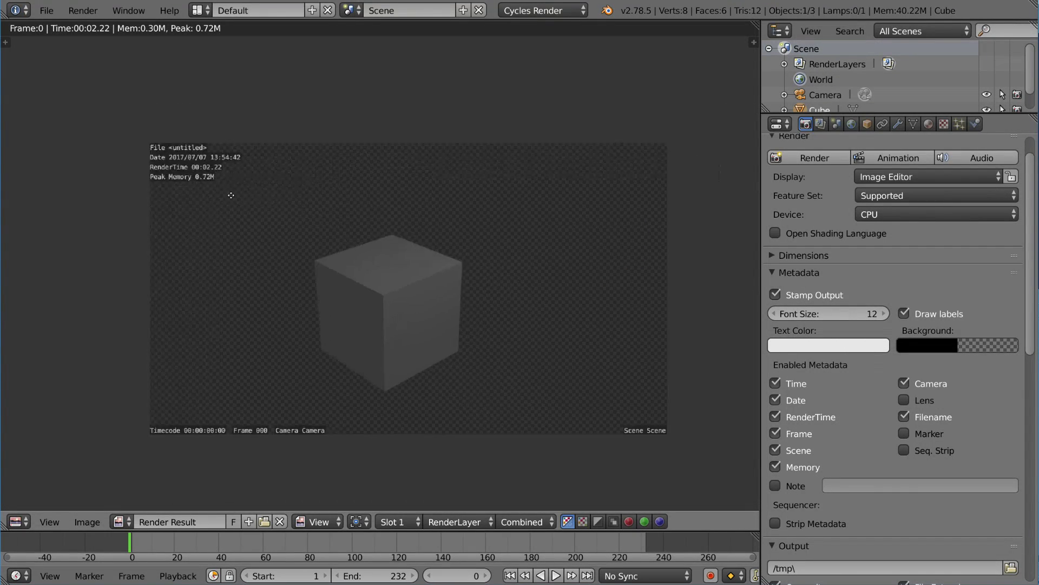
{"action": "scroll", "coordinate": [238, 208], "scroll_direction": "up", "scroll_amount": 1}
{"action": "middle_click_drag", "start_coordinate": [240, 214], "coordinate": [229, 208]}
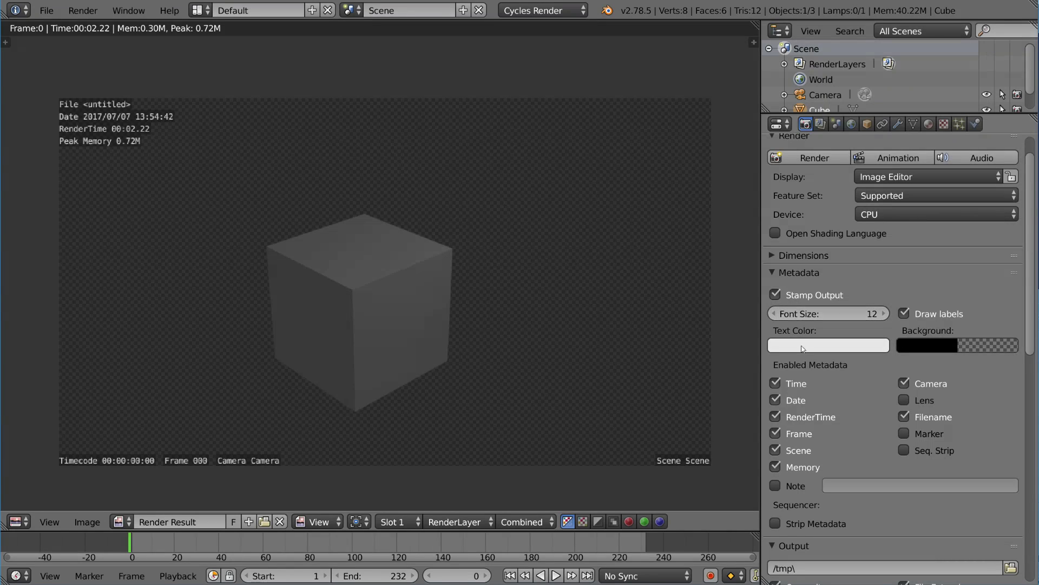
Stamp the note 'This is a test', re-render, and expand the Dimensions panel
{"action": "left_click", "coordinate": [775, 486]}
{"action": "left_click", "coordinate": [862, 484]}
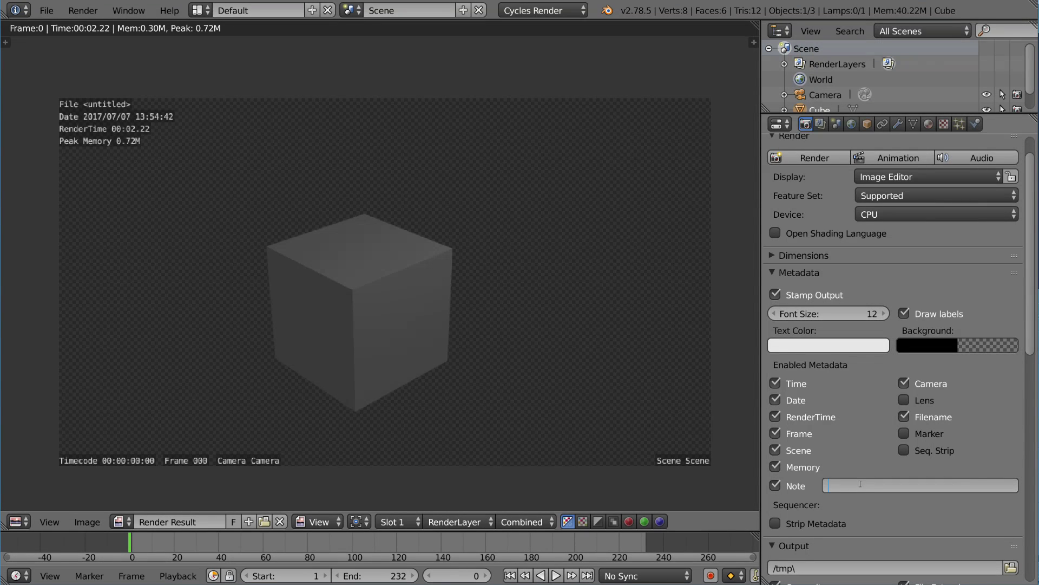
{"action": "type", "text": "This is a test"}
{"action": "key", "text": "Return"}
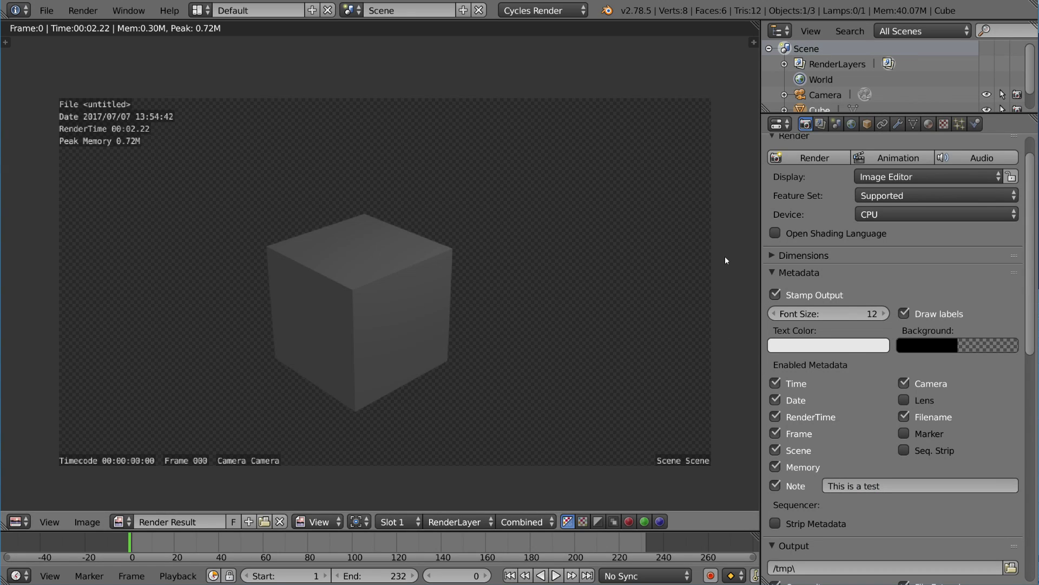
{"action": "key", "text": "F12"}
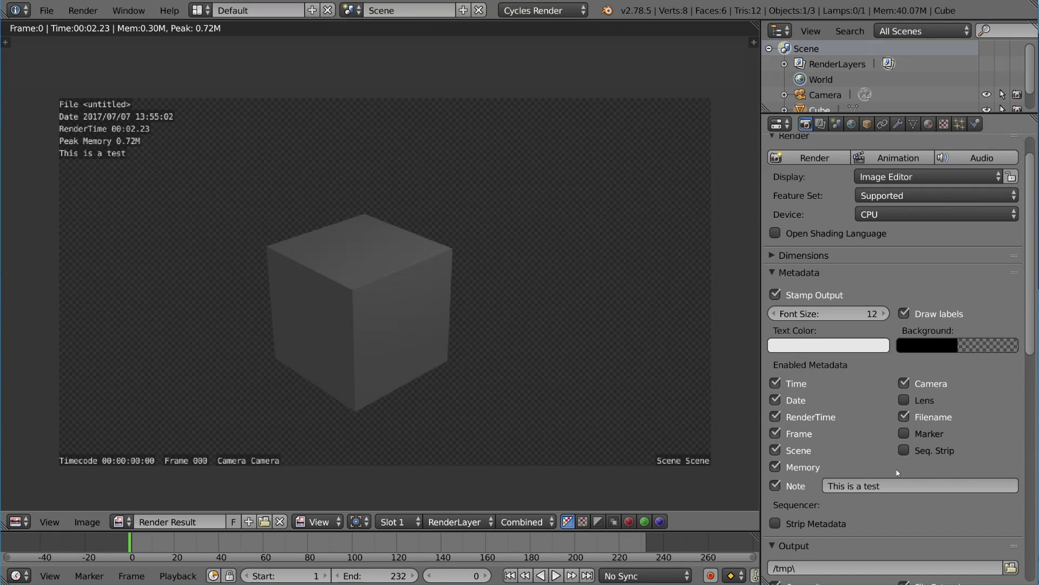
{"action": "scroll", "coordinate": [897, 472], "scroll_direction": "down", "scroll_amount": 2}
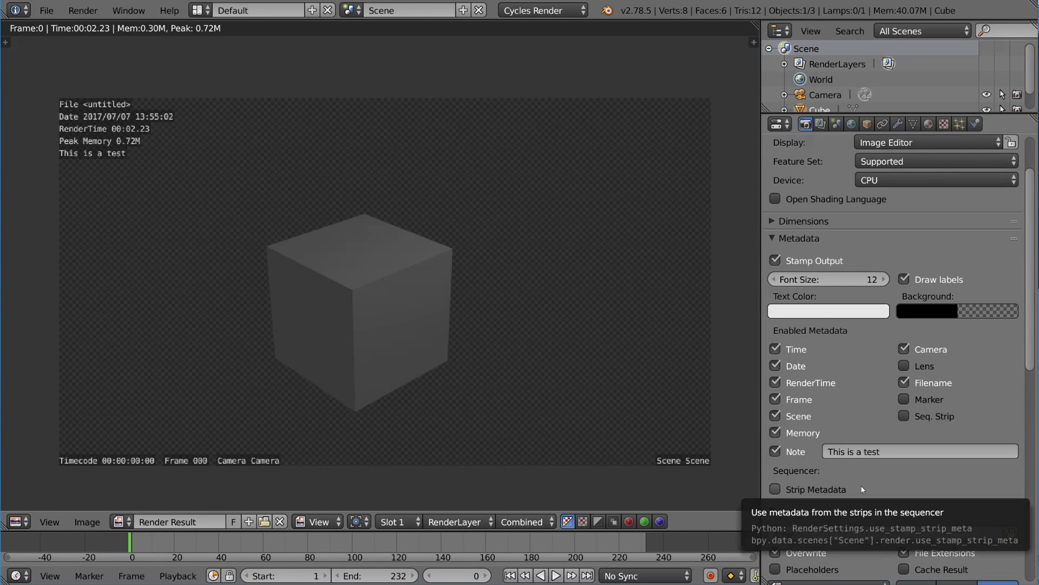
{"action": "scroll", "coordinate": [923, 461], "scroll_direction": "up", "scroll_amount": 3}
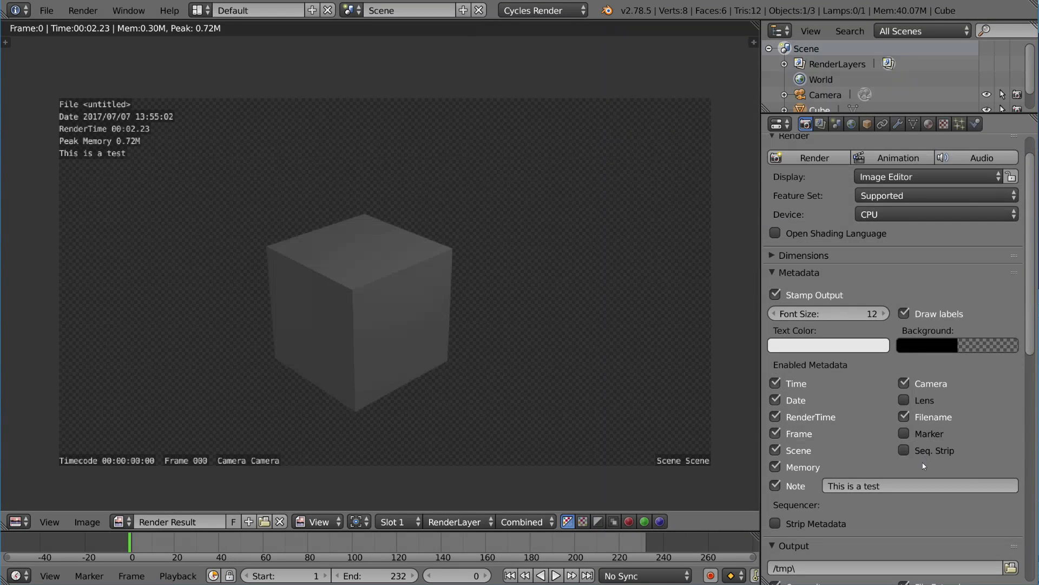
{"action": "scroll", "coordinate": [921, 455], "scroll_direction": "up", "scroll_amount": 1}
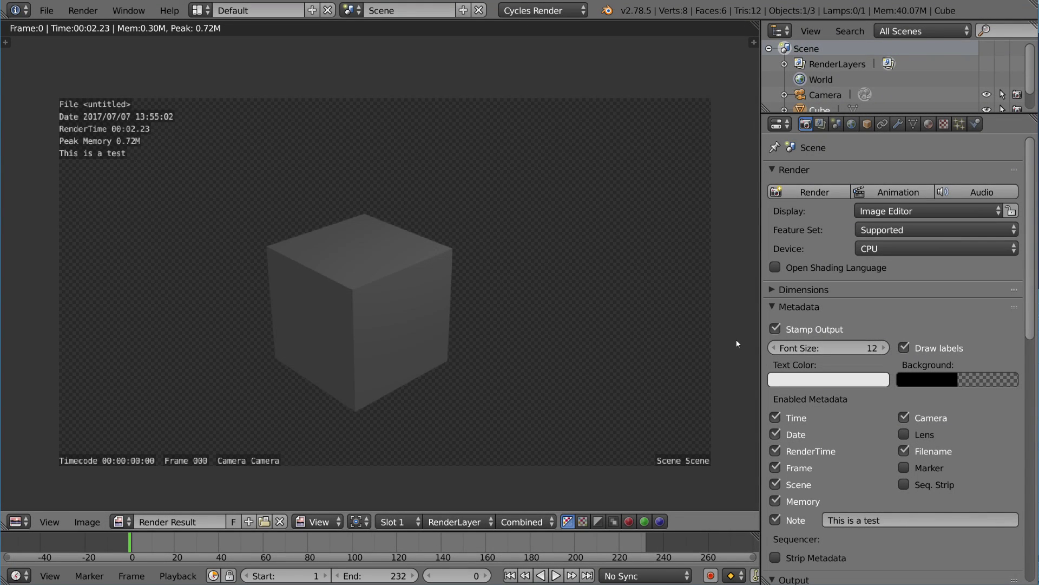
{"action": "left_click", "coordinate": [804, 289]}
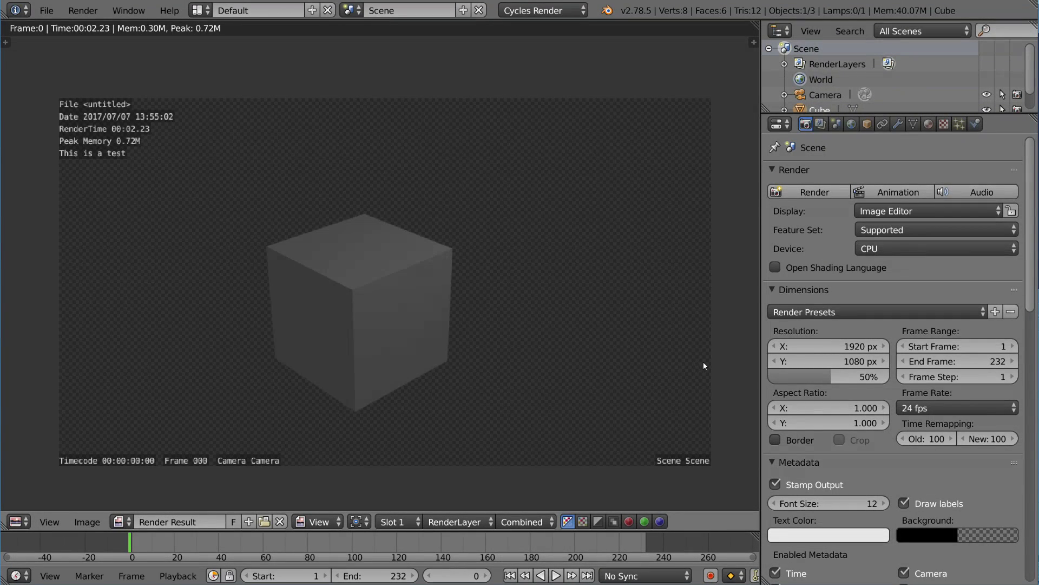